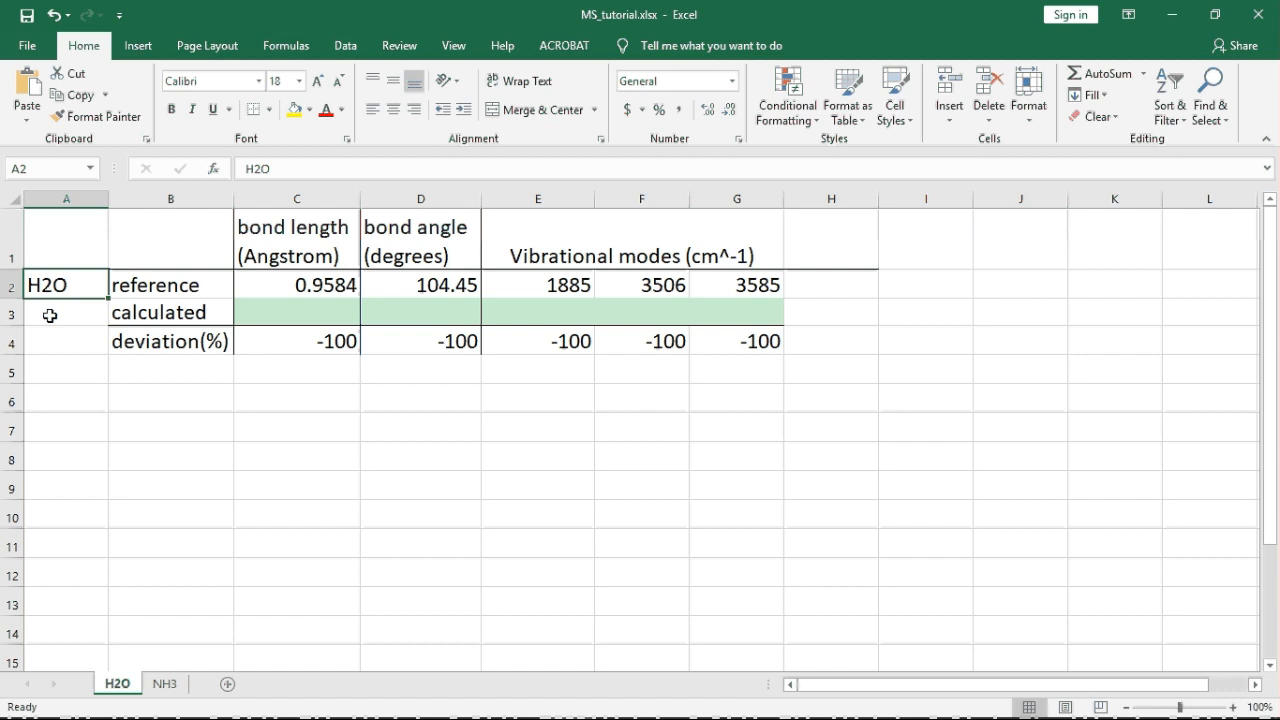
pyautogui.click(265, 314)
pyautogui.click(91, 320)
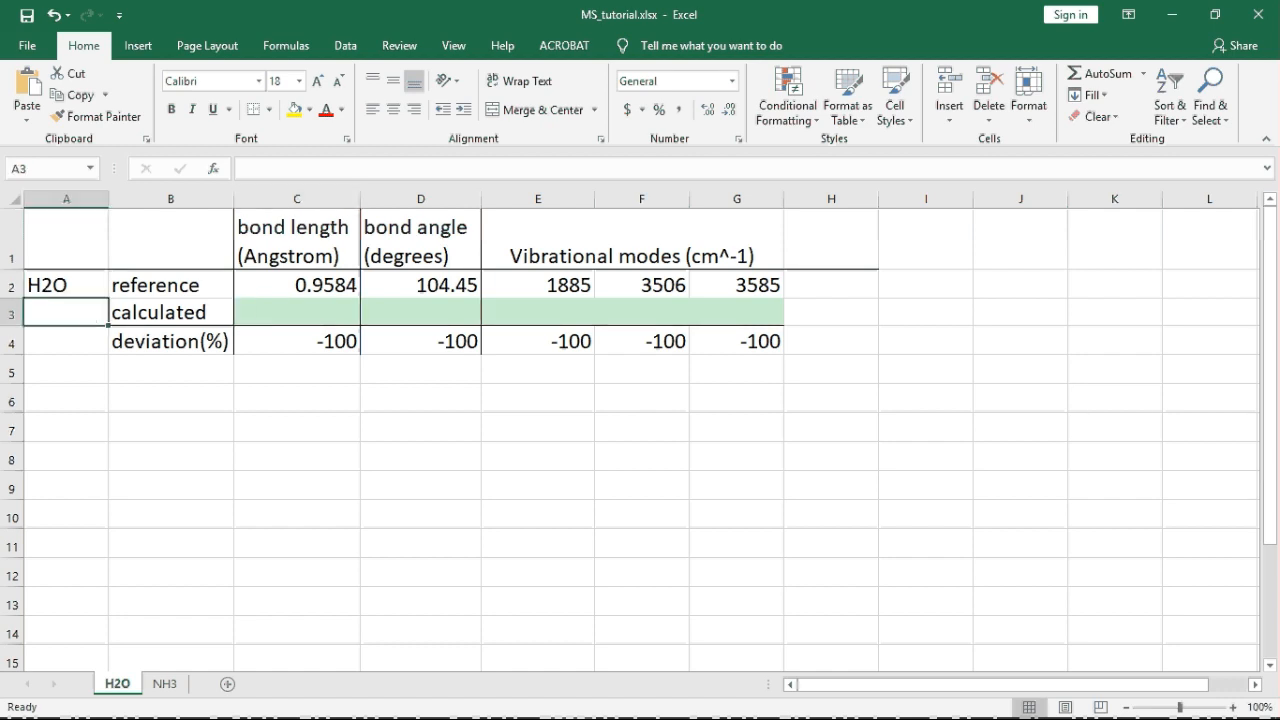
# Step: Switch to Materials Studio and create a new 3D Atomistic document in the 1_H2O project
pyautogui.moveTo(571, 700)
pyautogui.click(527, 702)
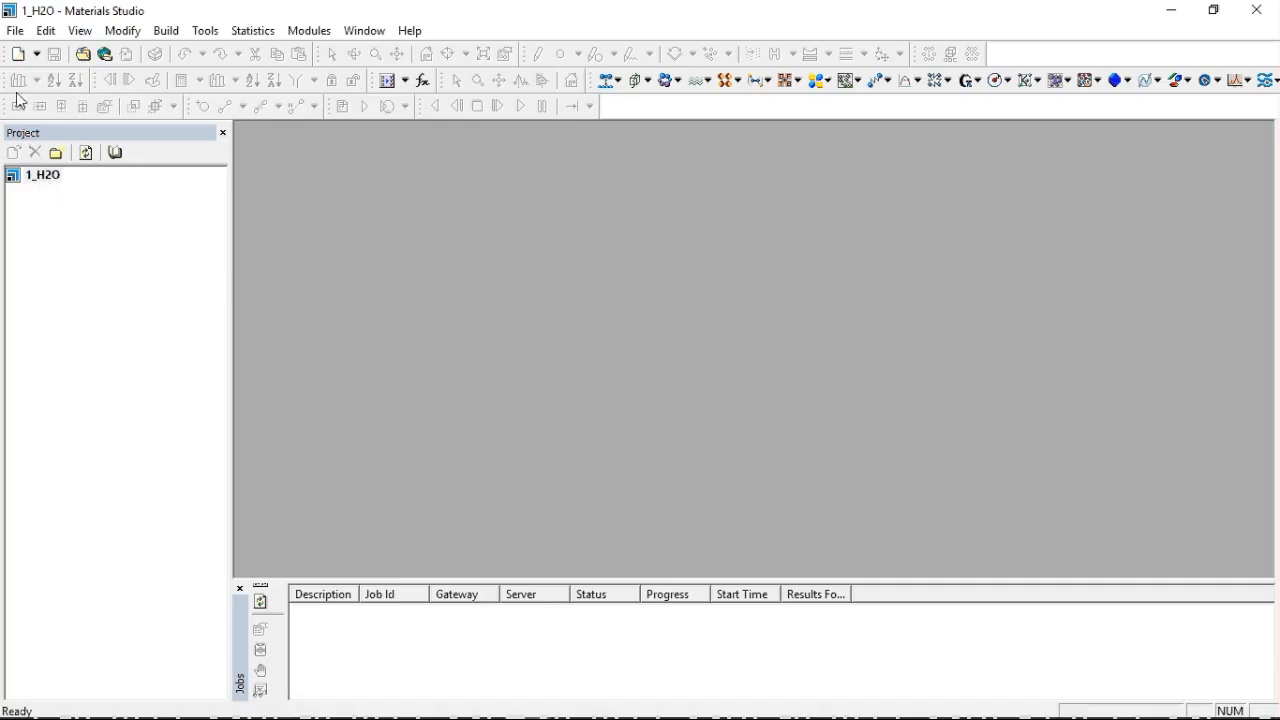
pyautogui.click(45, 178)
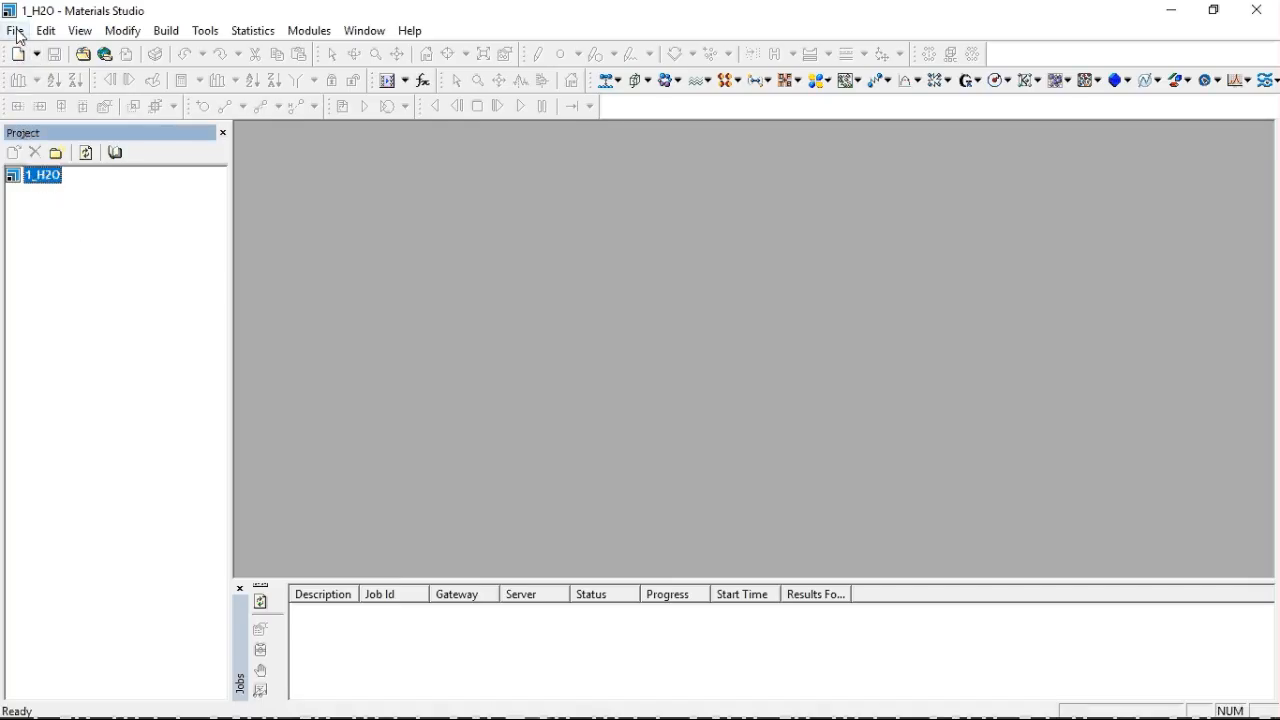
pyautogui.click(15, 30)
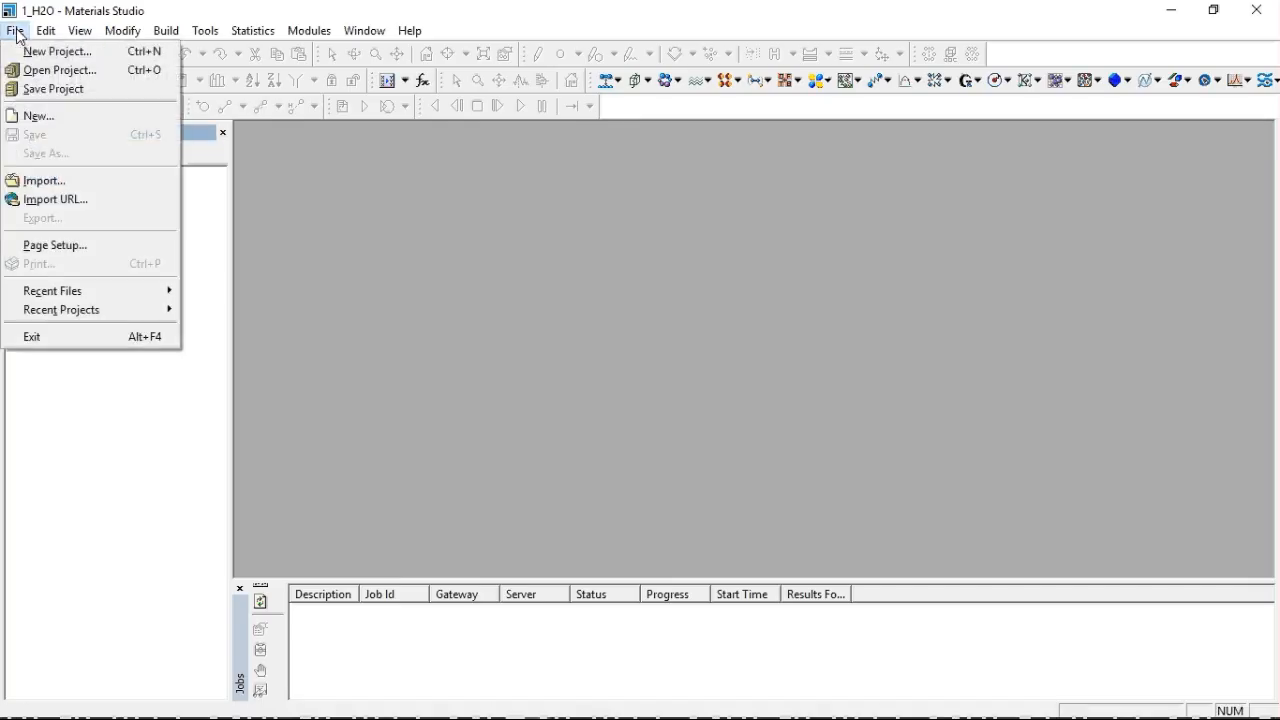
pyautogui.click(44, 121)
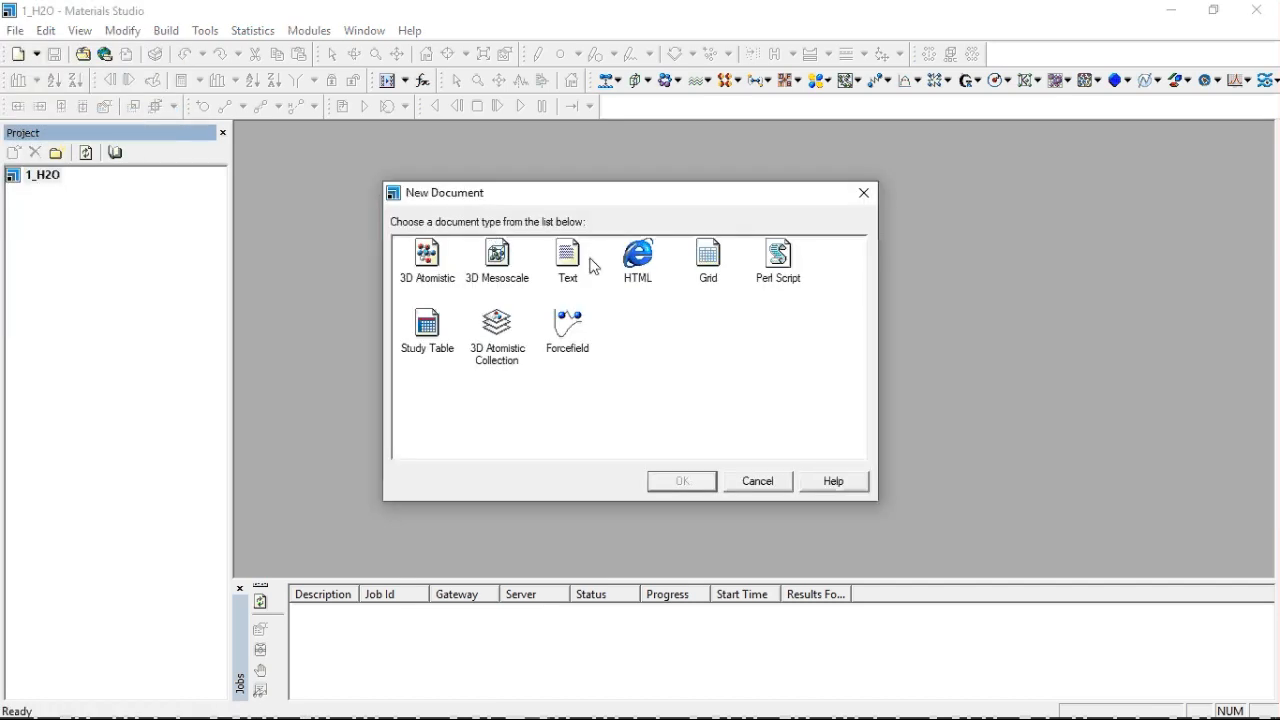
pyautogui.doubleClick(434, 260)
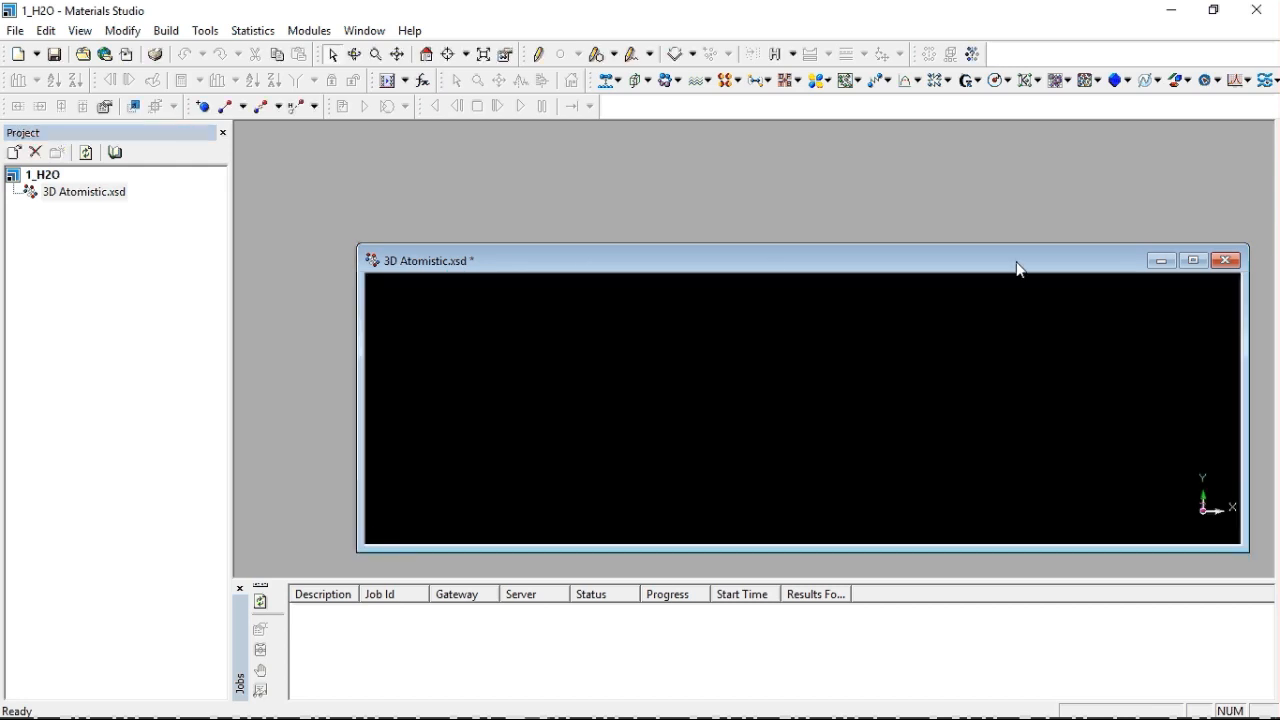
# Step: Maximize the window of the new 3D Atomistic document
pyautogui.click(1194, 261)
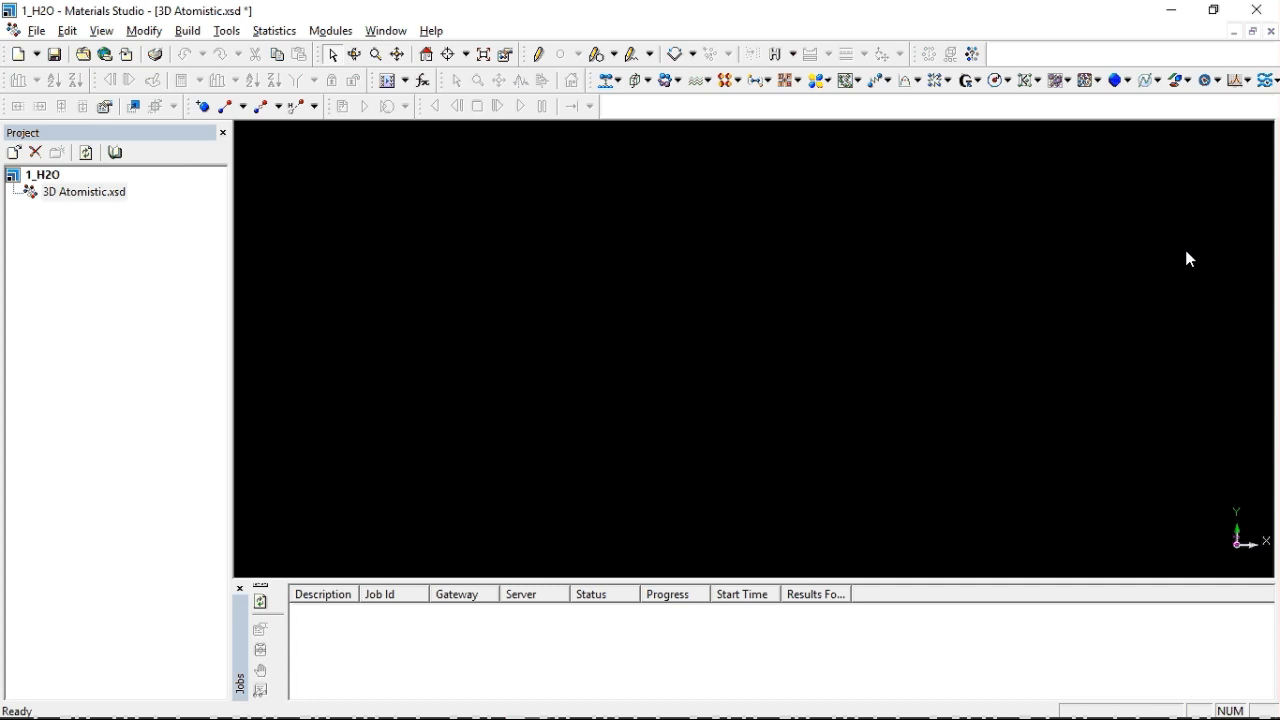
pyautogui.click(1255, 32)
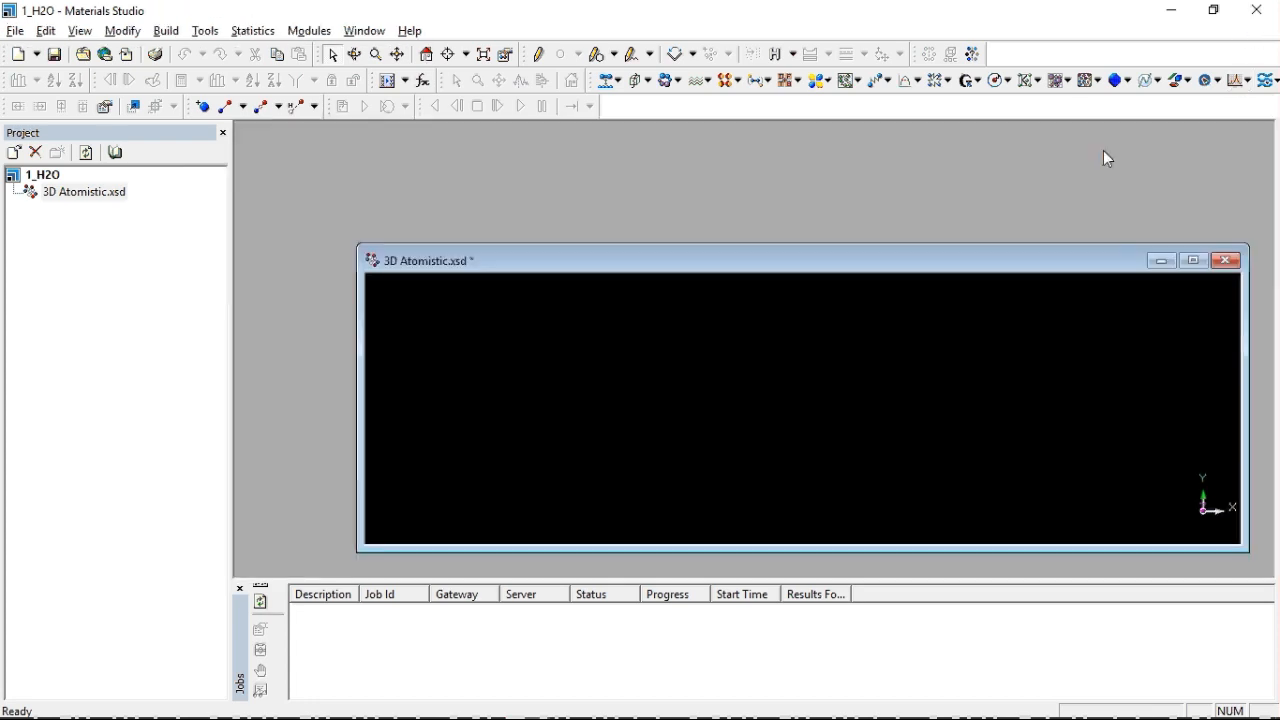
pyautogui.click(1194, 264)
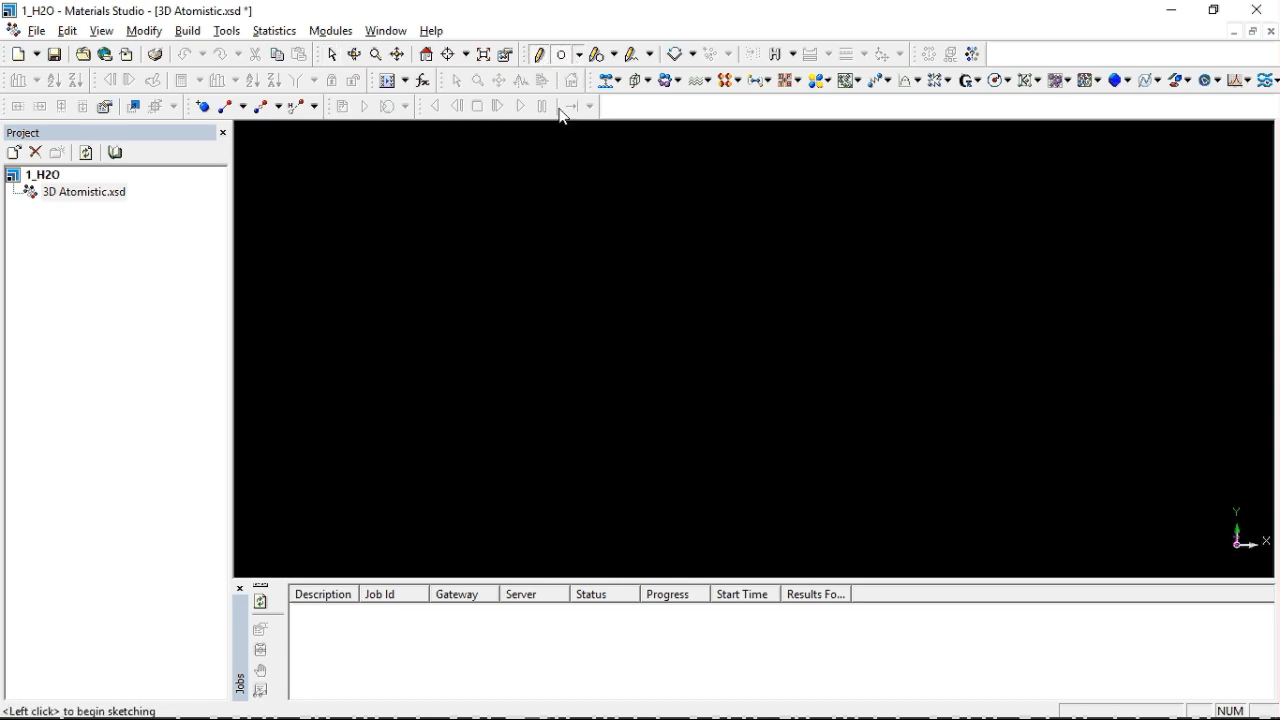
# Step: Sketch a single oxygen atom in the empty document without any attached bond, and leave sketching mode
pyautogui.click(579, 57)
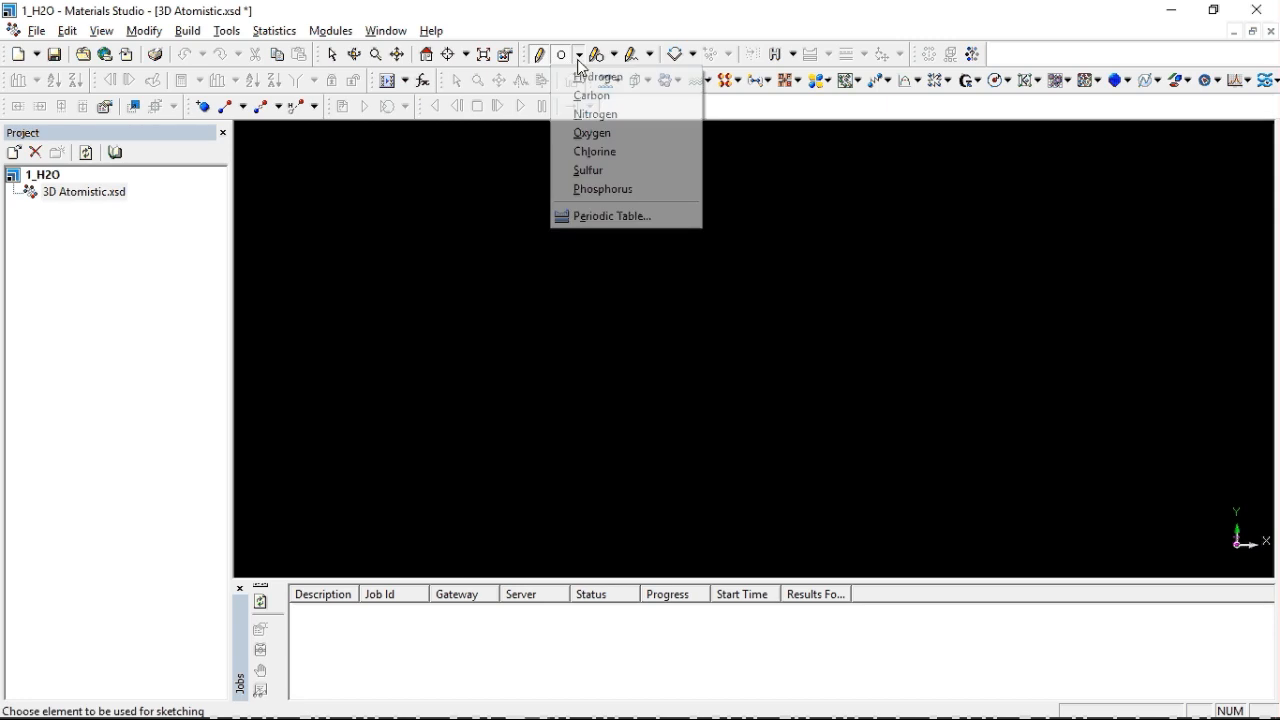
pyautogui.click(593, 131)
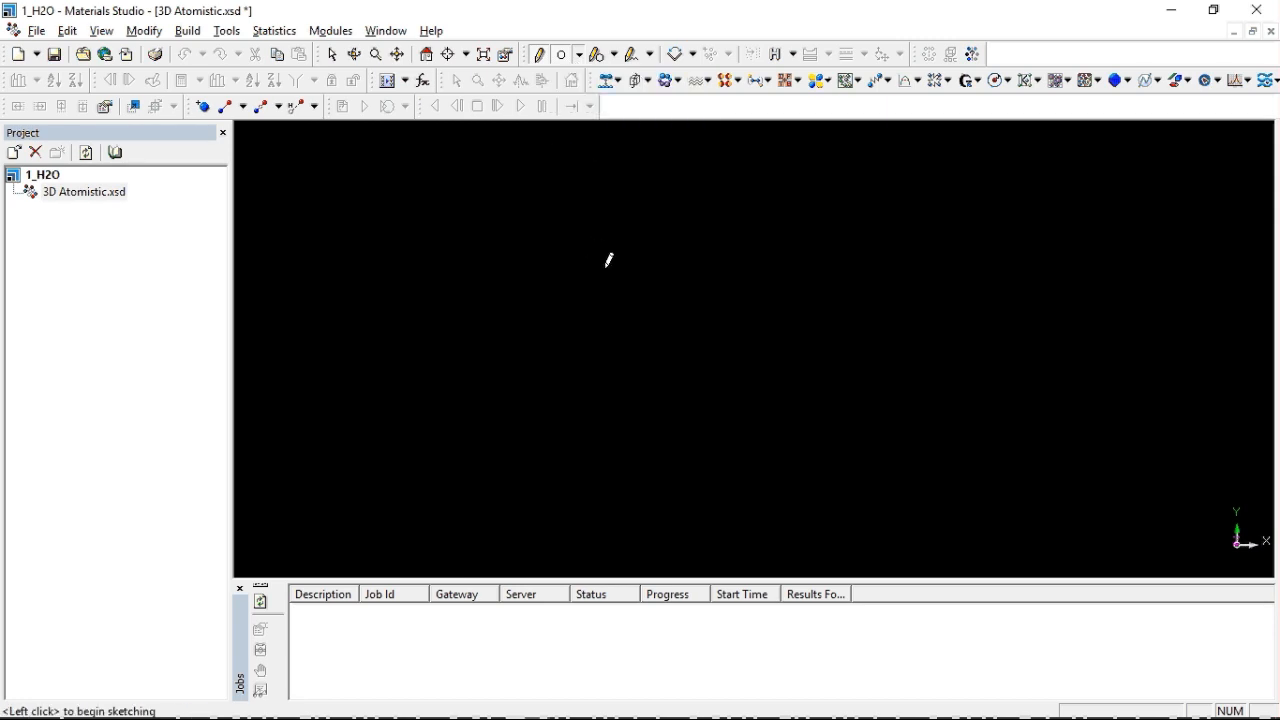
pyautogui.click(606, 267)
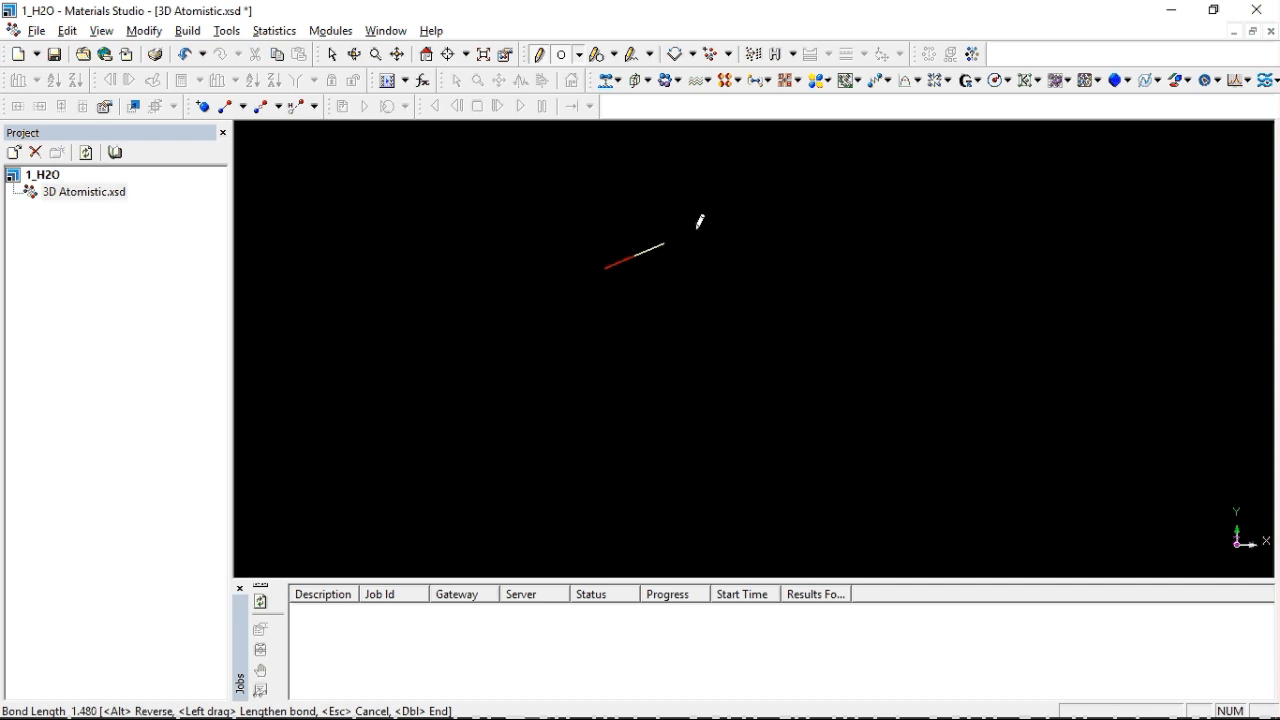
pyautogui.press('Escape')
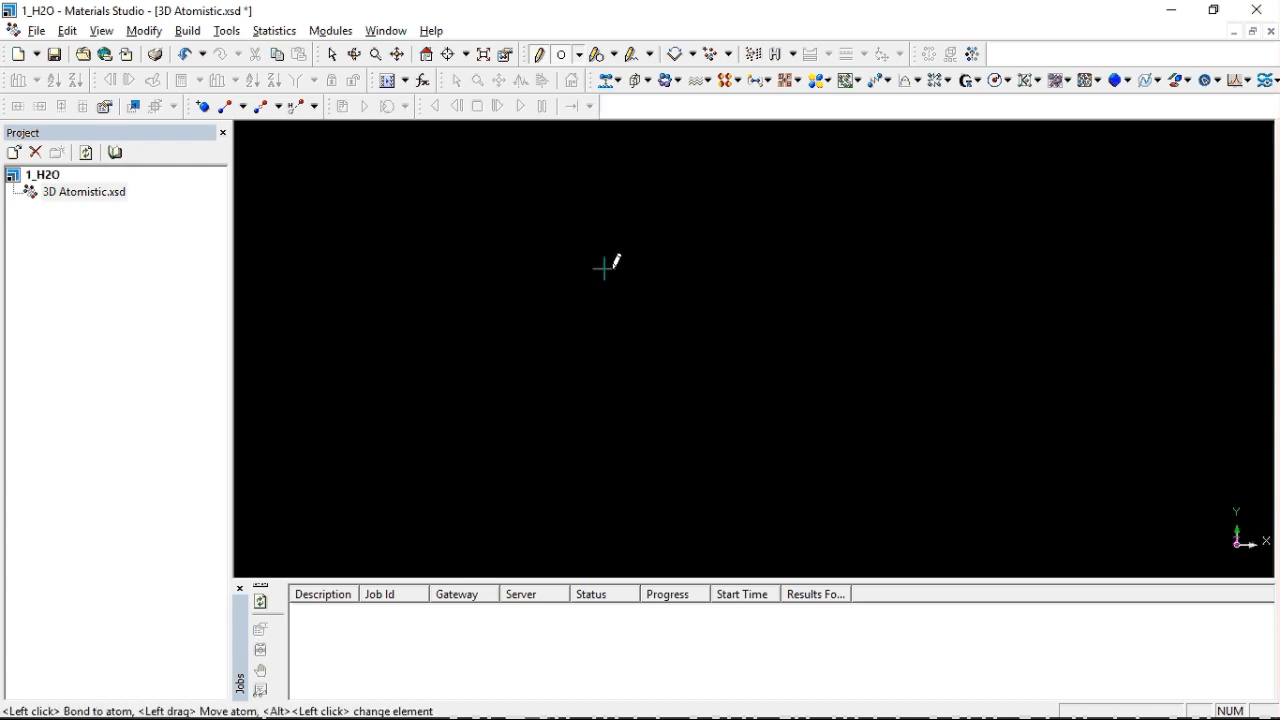
pyautogui.click(335, 58)
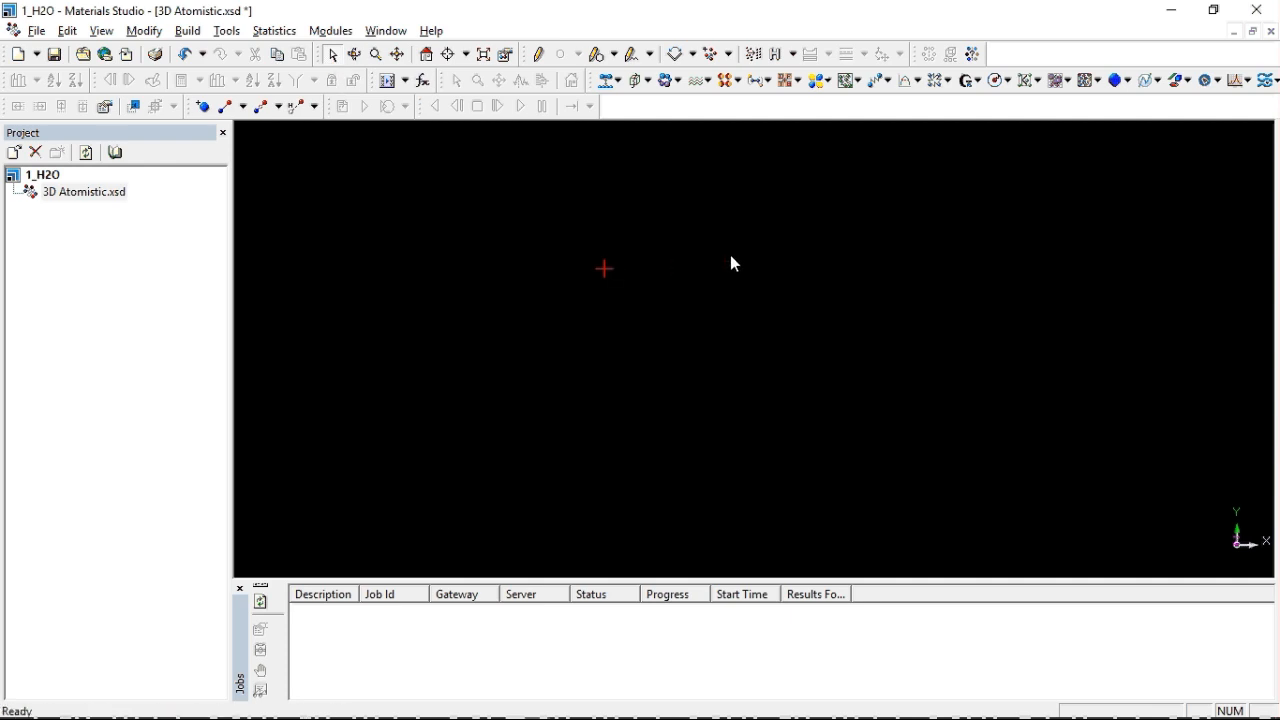
# Step: Set the oxygen atom's display style to Ball and stick
pyautogui.rightClick(778, 229)
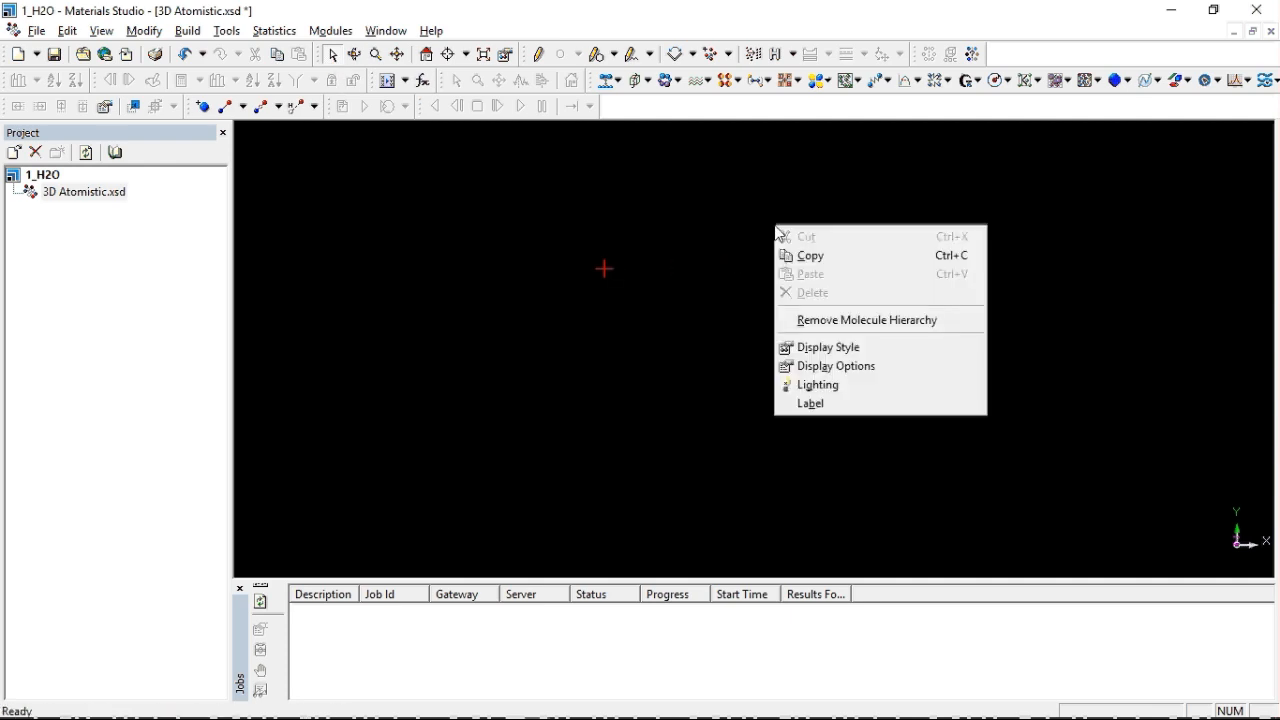
pyautogui.click(826, 348)
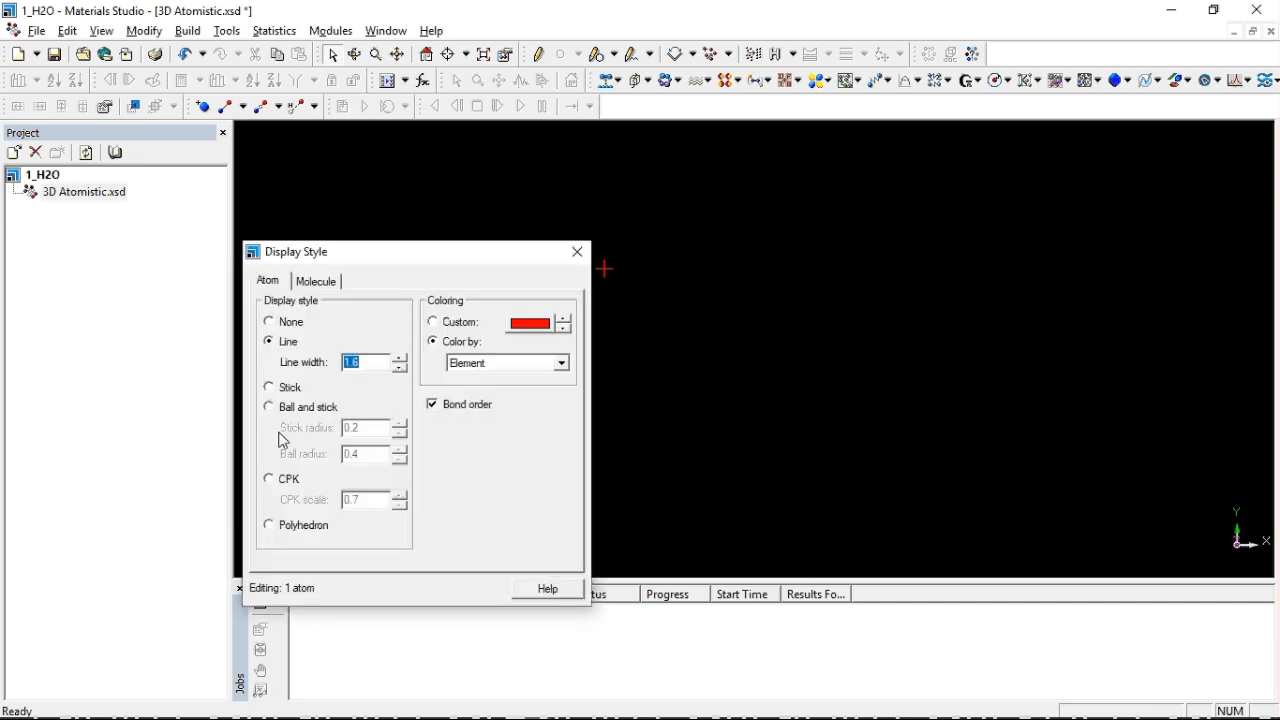
pyautogui.click(270, 407)
pyautogui.click(578, 252)
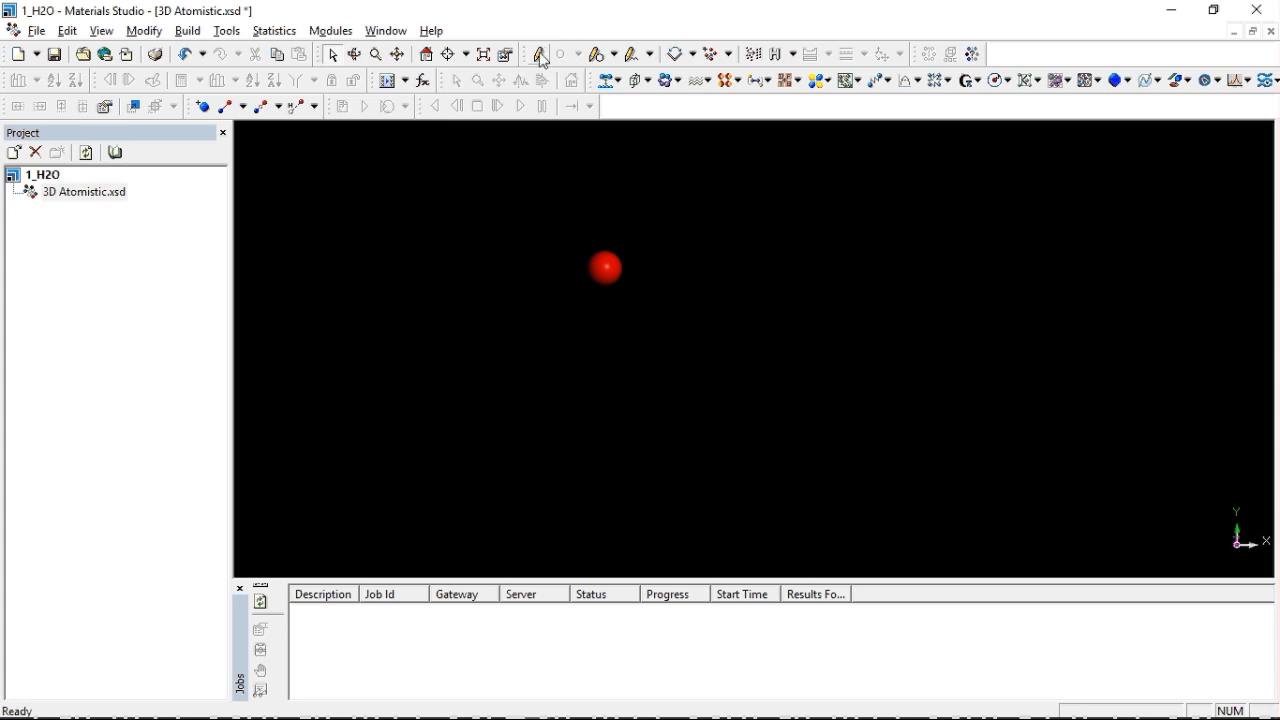
pyautogui.click(541, 56)
pyautogui.click(580, 55)
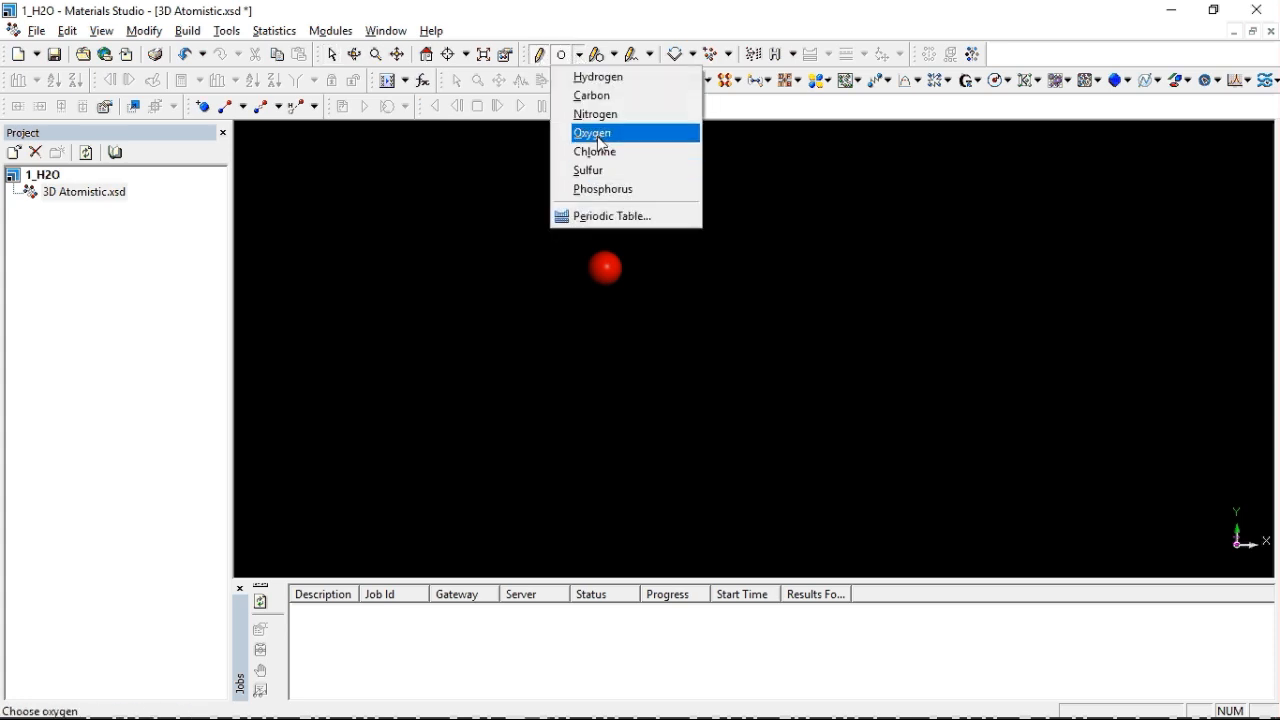
pyautogui.click(604, 19)
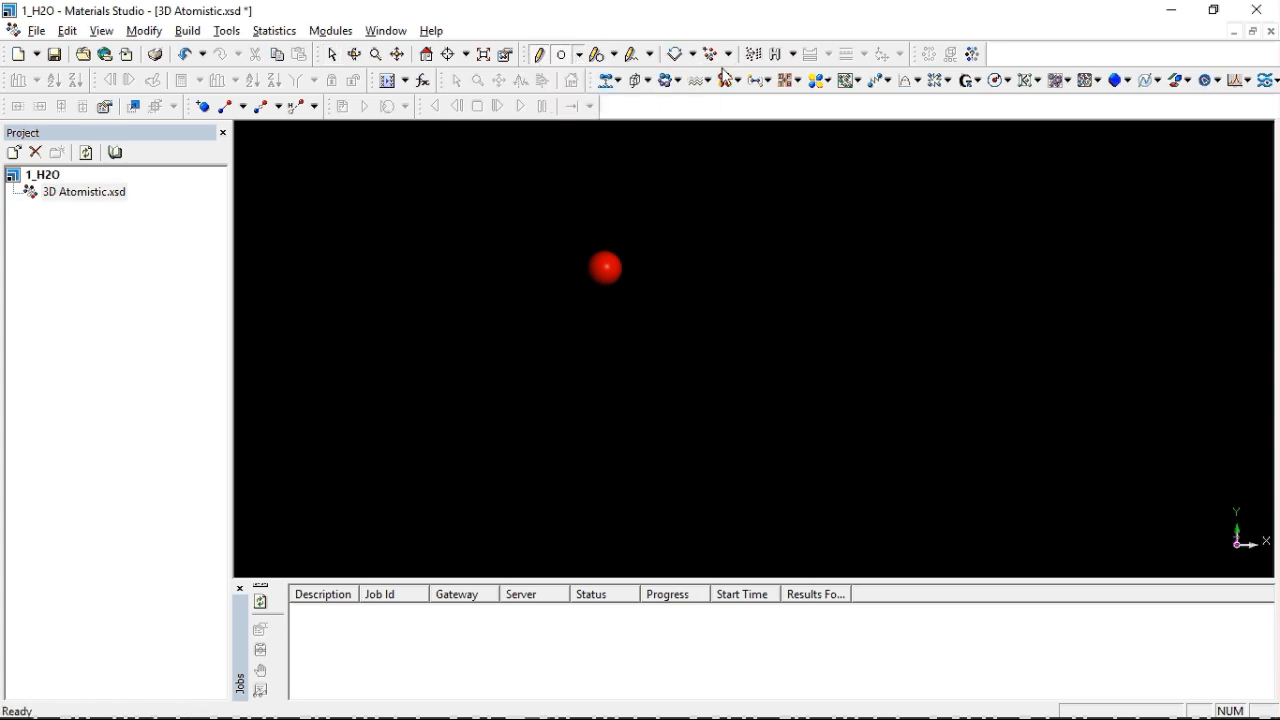
# Step: Add the missing hydrogens to the oxygen atom and clean the molecule's geometry
pyautogui.click(781, 58)
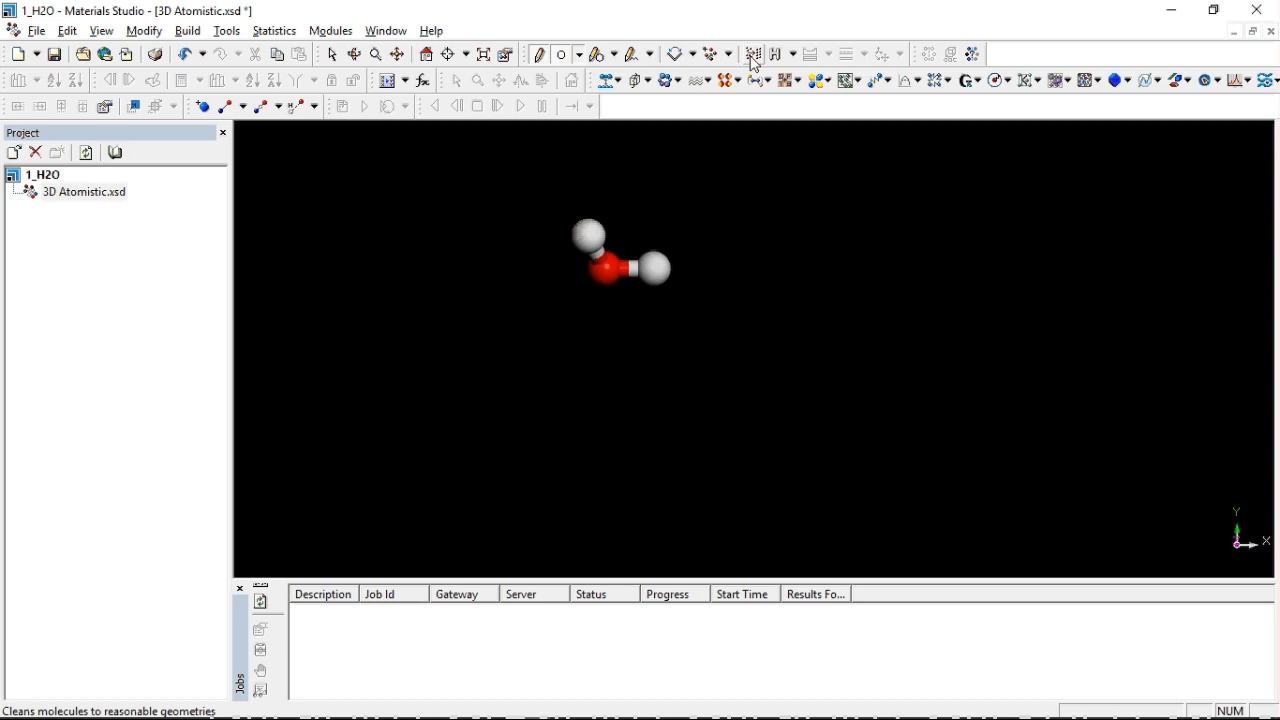
pyautogui.click(334, 57)
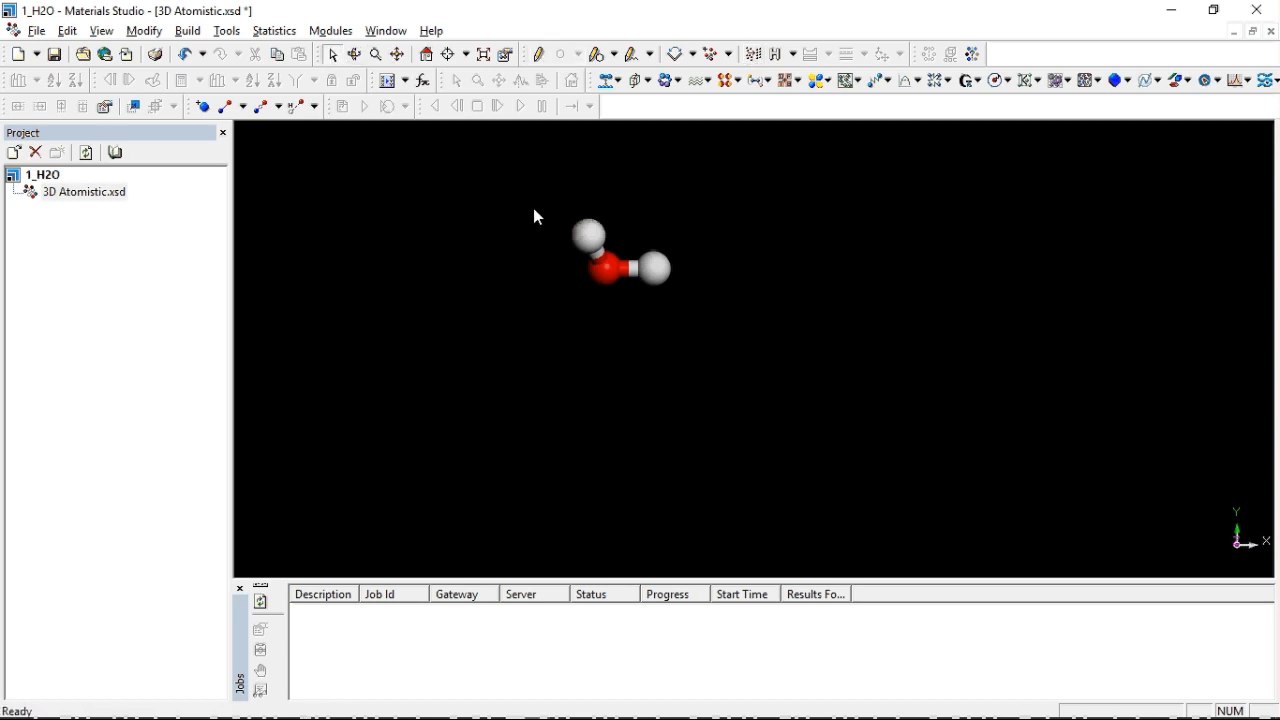
pyautogui.click(756, 53)
# Step: Examine the ball-and-stick water molecule up close
pyautogui.scroll(3, 603, 214)
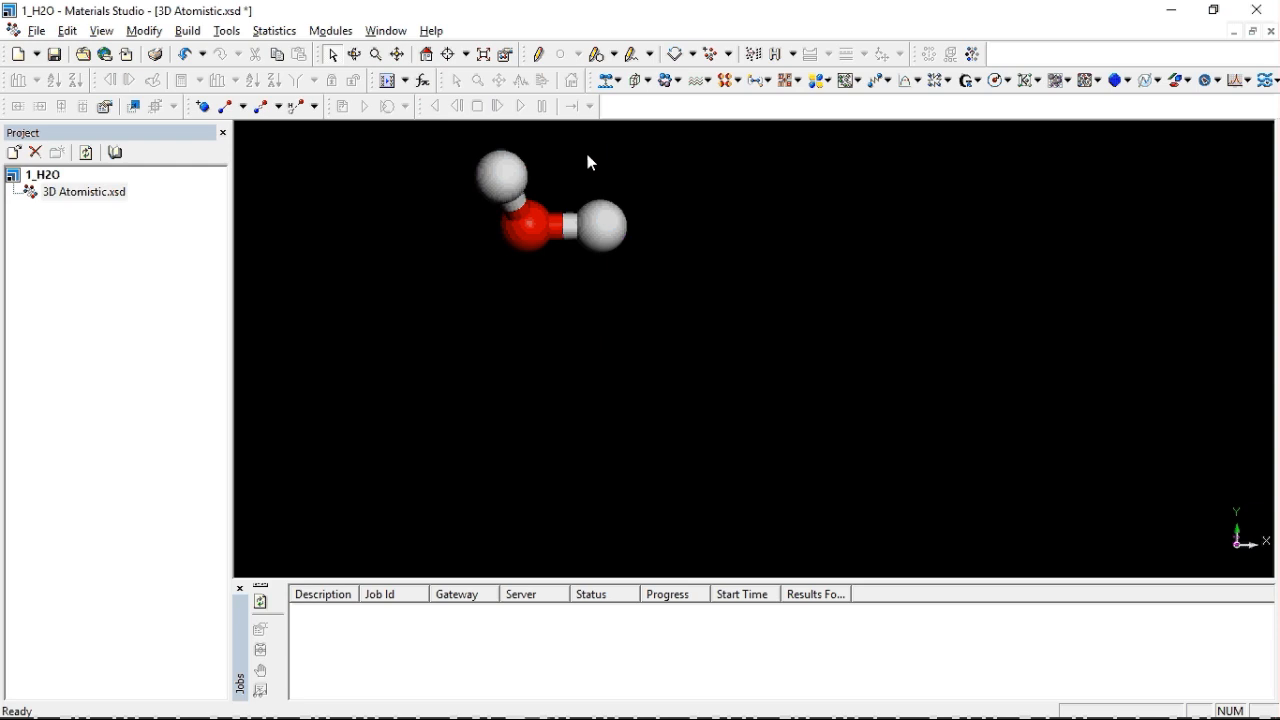
pyautogui.moveTo(589, 158); pyautogui.dragTo(673, 241, button='middle')
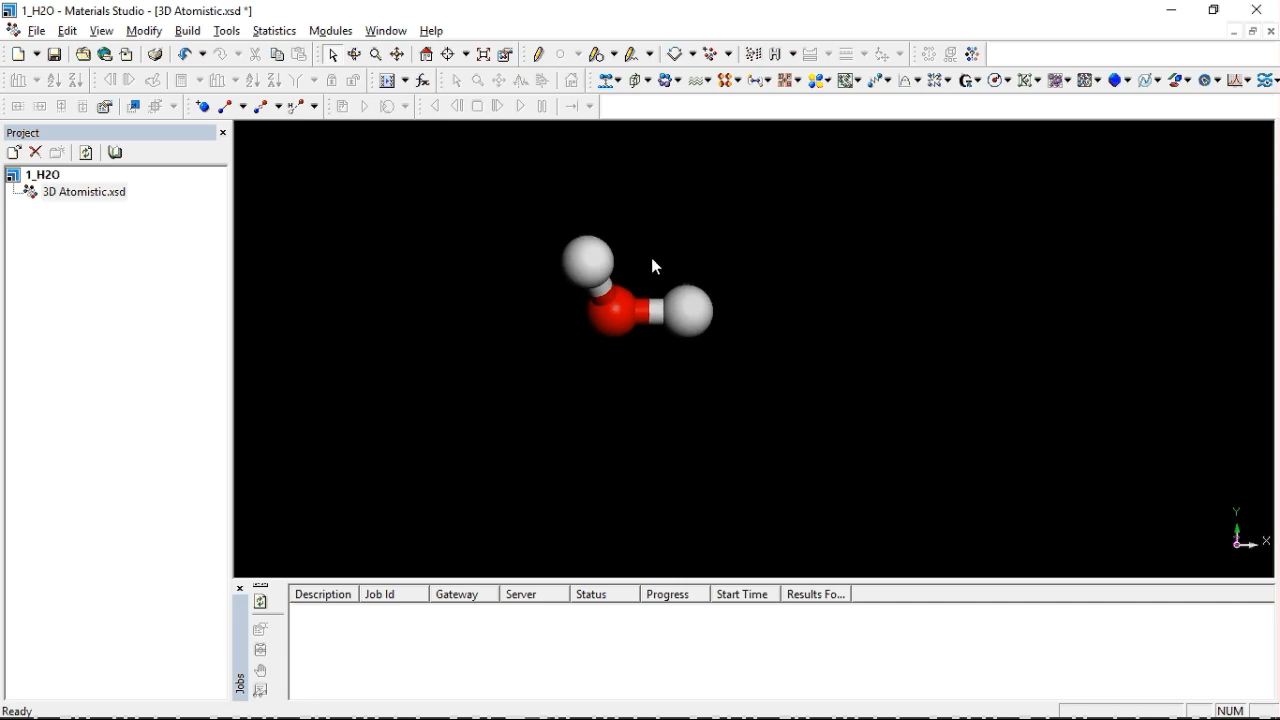
pyautogui.scroll(4, 652, 257)
pyautogui.scroll(-4, 606, 208)
pyautogui.scroll(4, 596, 212)
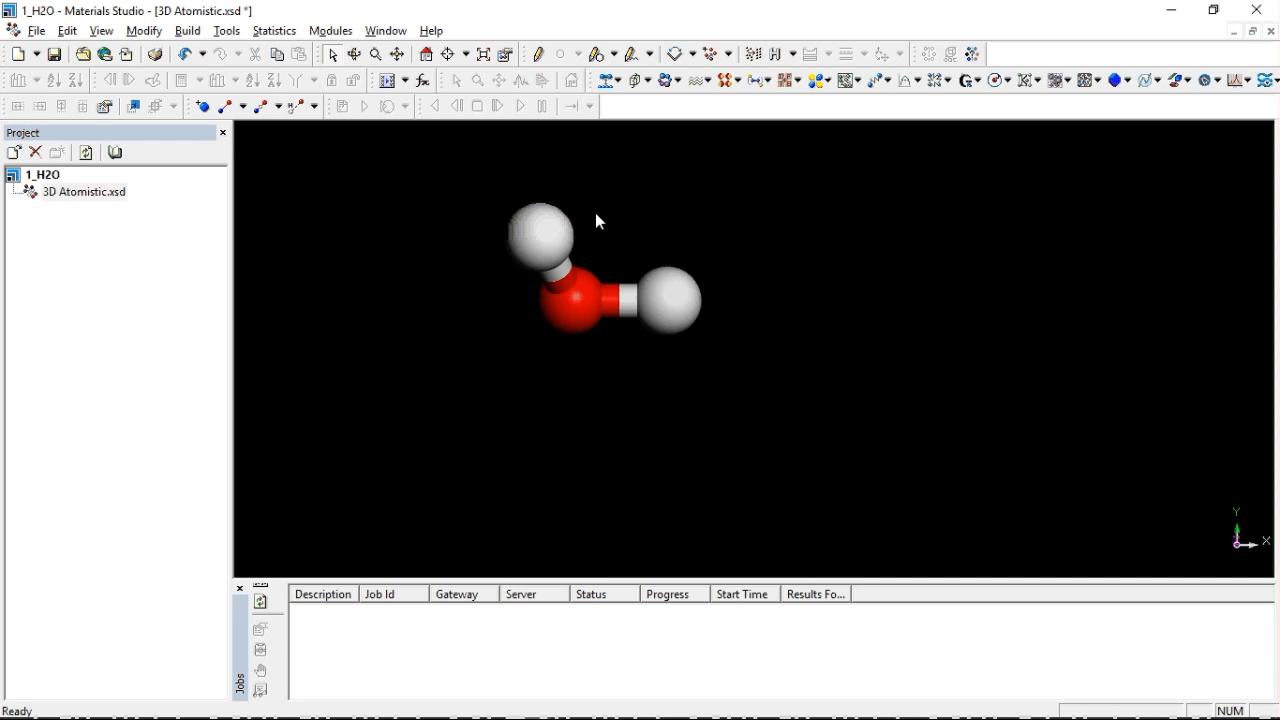
pyautogui.scroll(3, 598, 215)
pyautogui.scroll(-3, 590, 205)
pyautogui.moveTo(620, 209); pyautogui.dragTo(677, 217, button='middle')
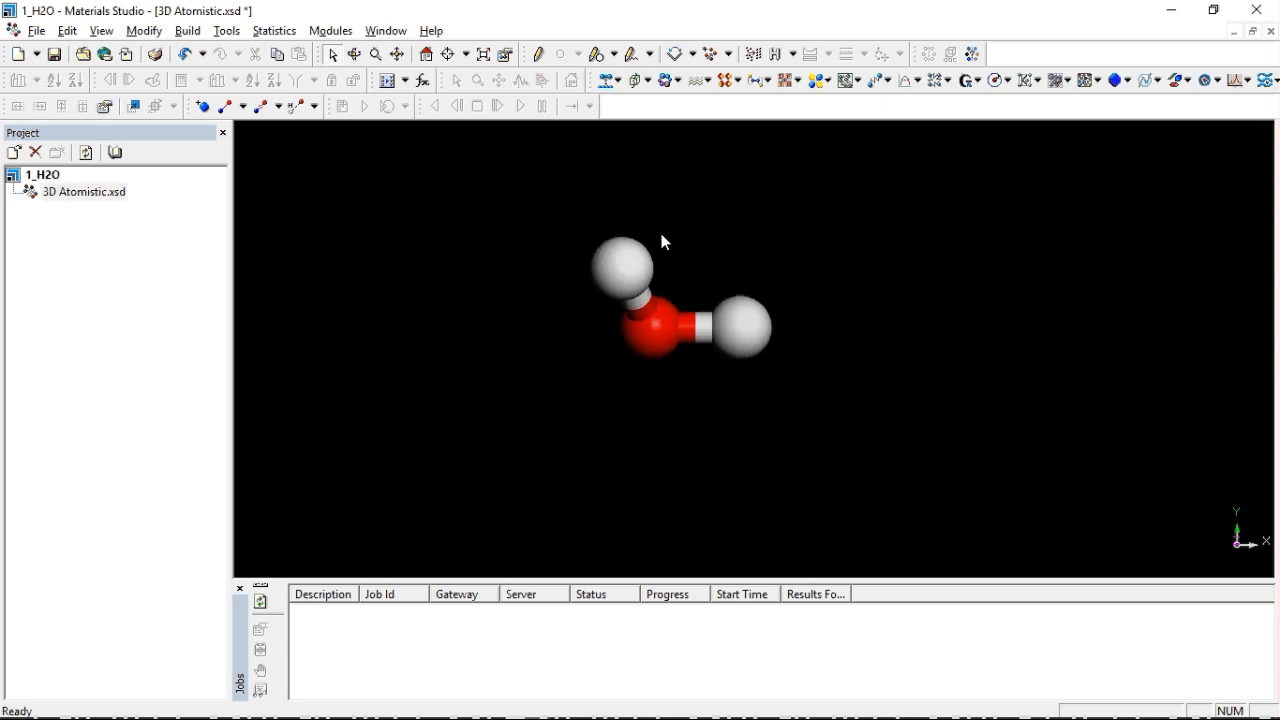
pyautogui.scroll(1, 680, 258)
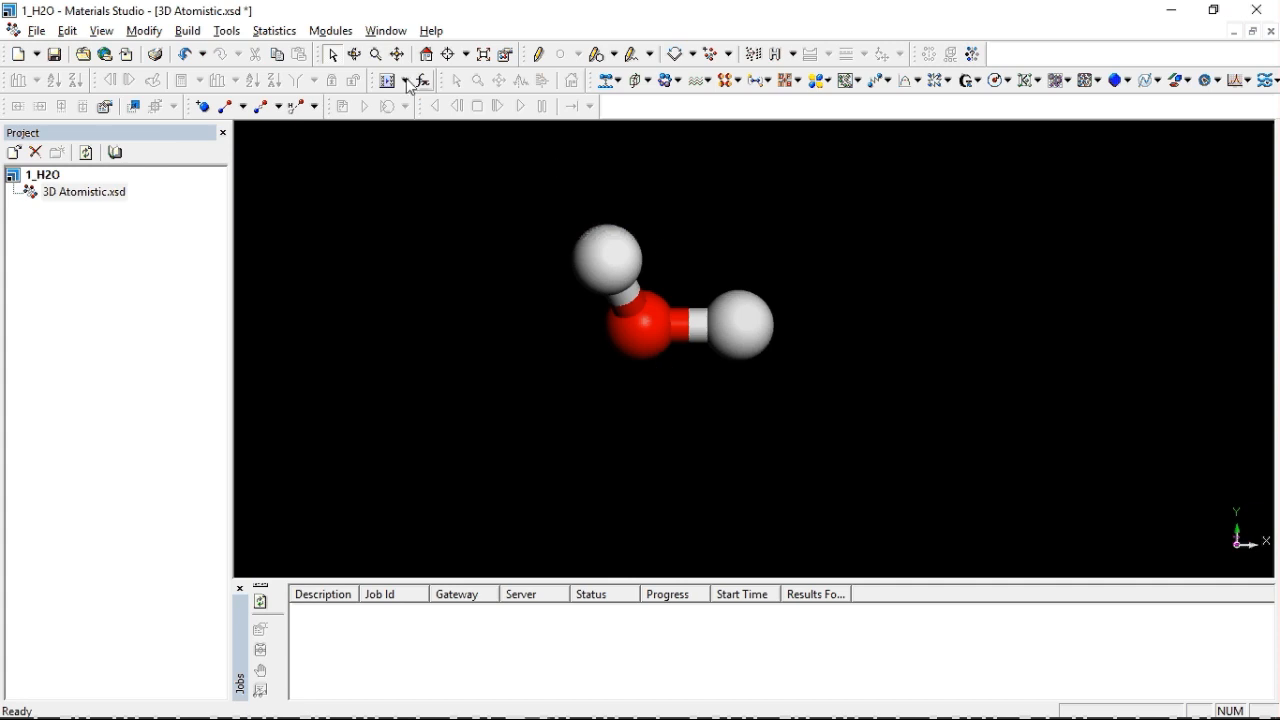
pyautogui.click(332, 31)
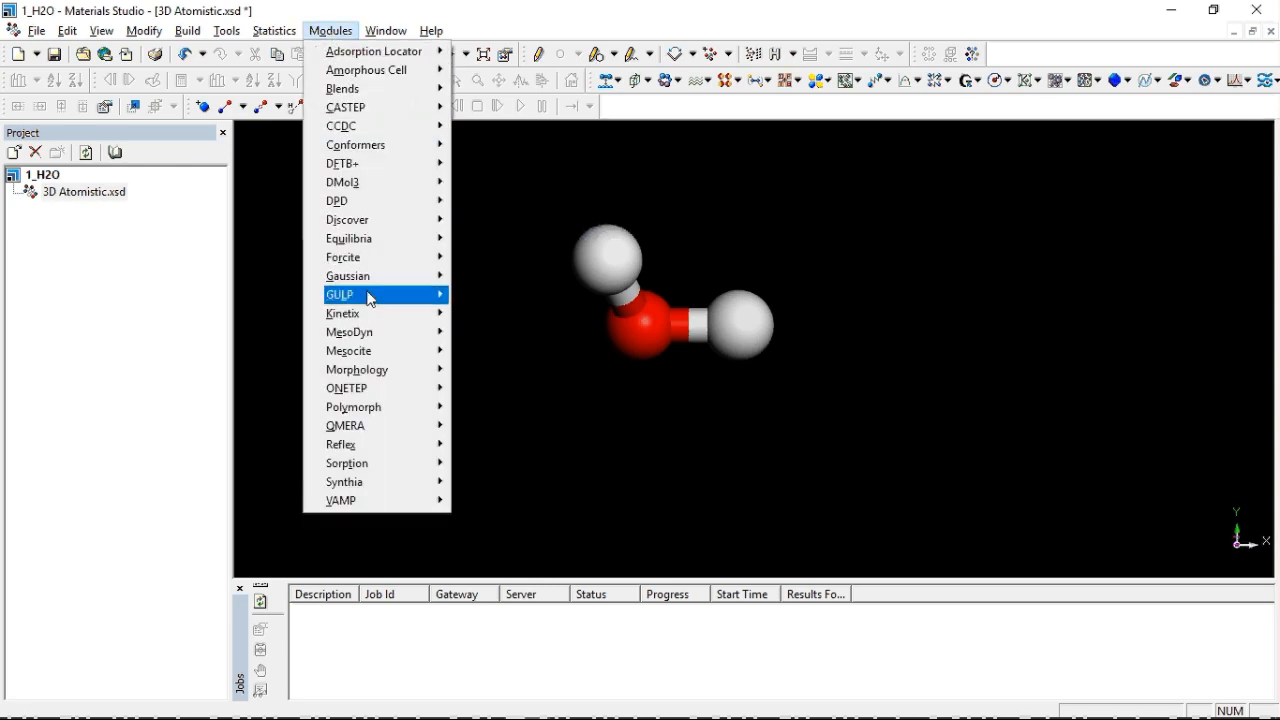
pyautogui.moveTo(379, 279)
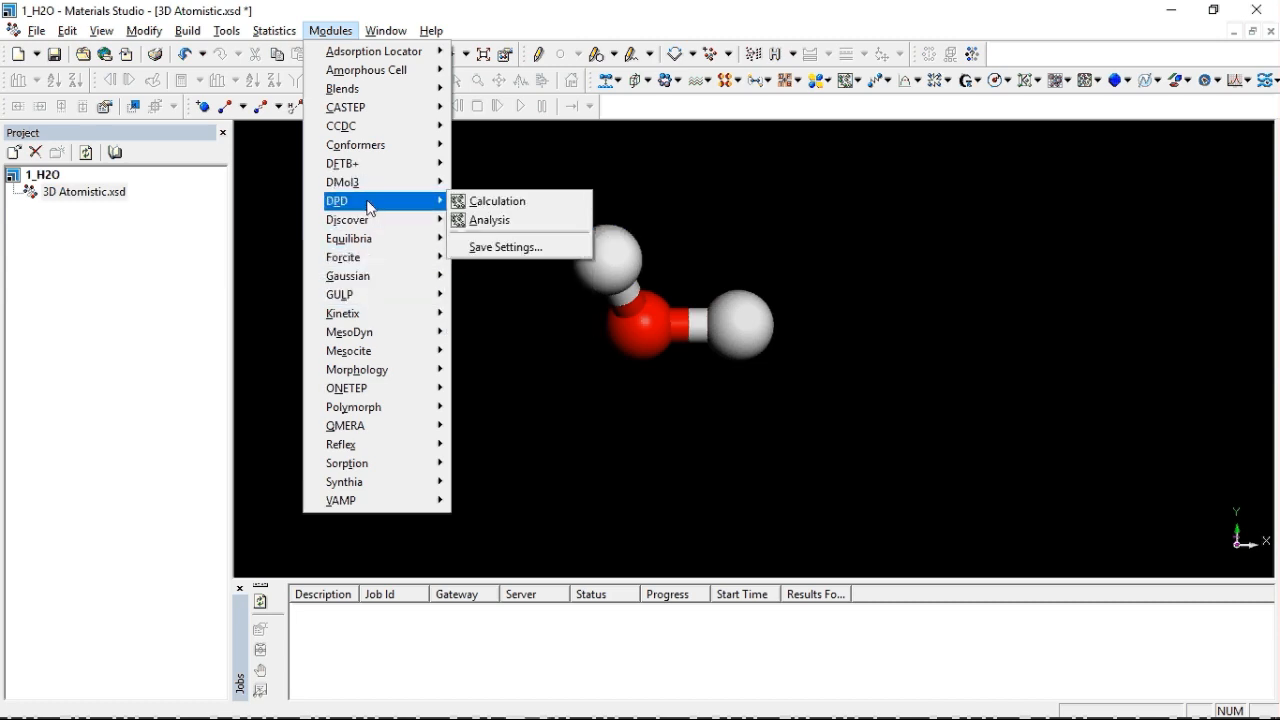
pyautogui.moveTo(367, 192)
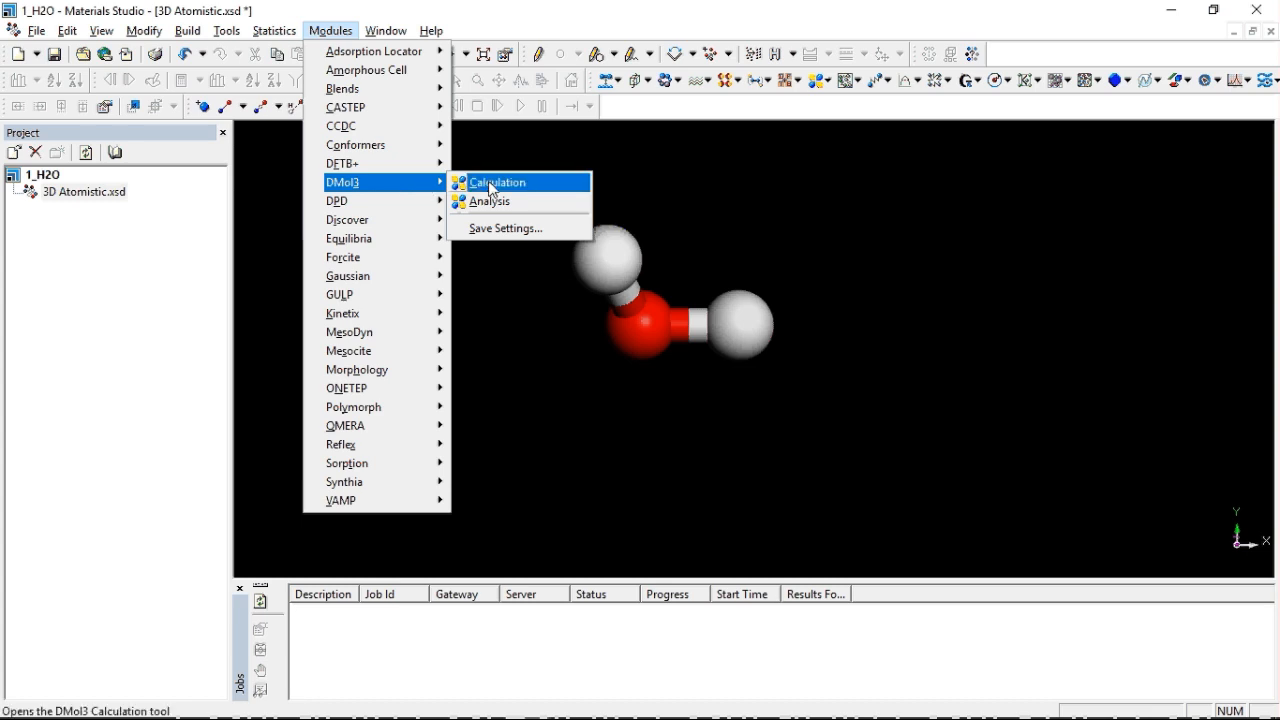
pyautogui.click(767, 8)
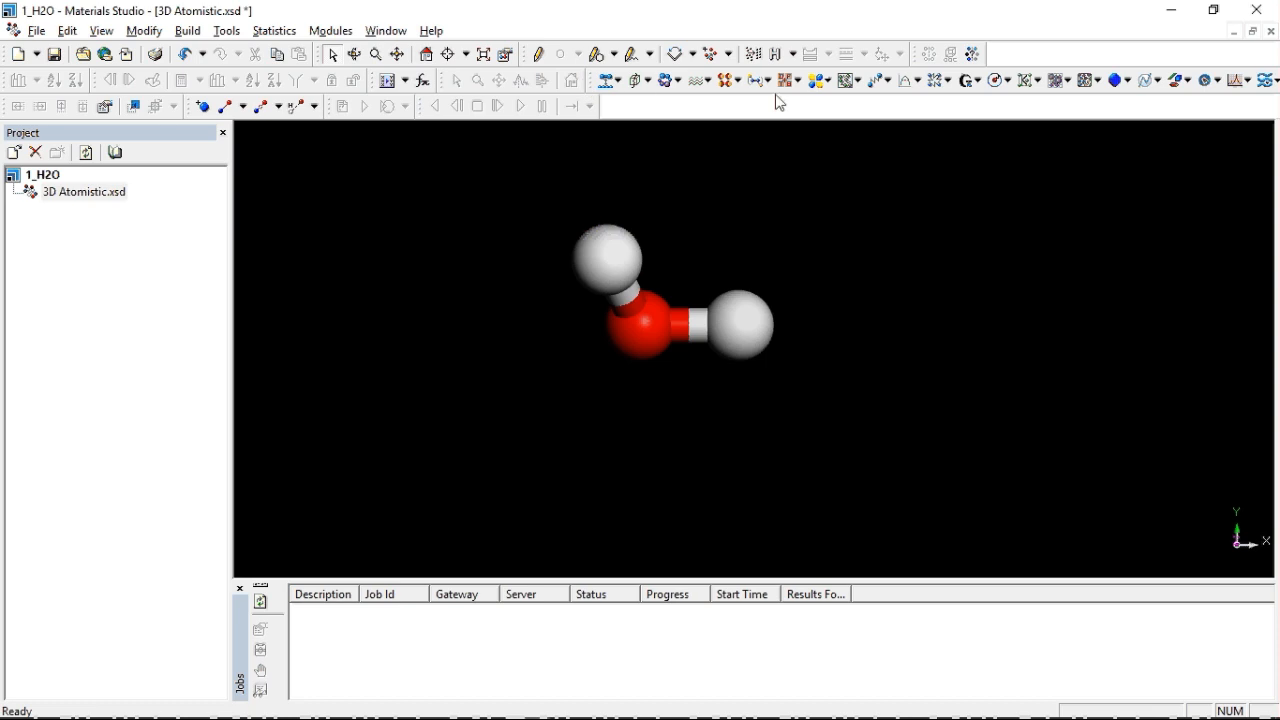
# Step: Open the DMol3 calculation setup for the water molecule and set the task to Geometry Optimization
pyautogui.click(832, 86)
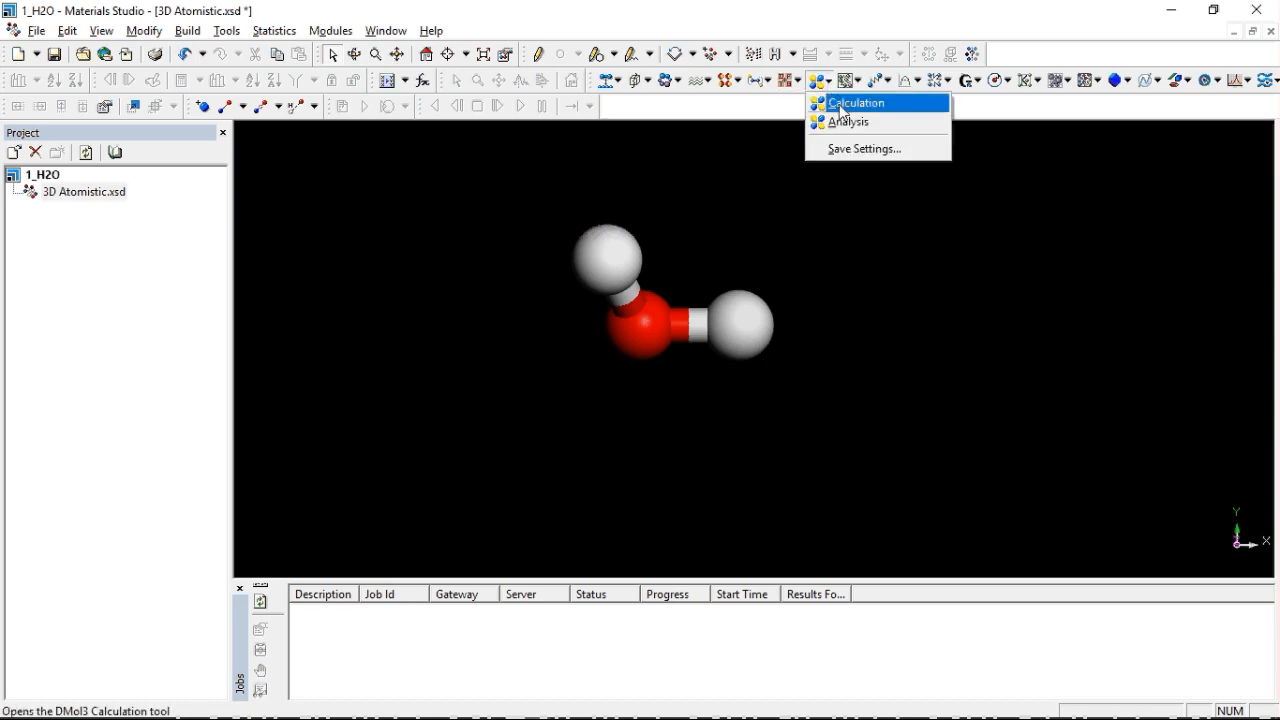
pyautogui.click(845, 105)
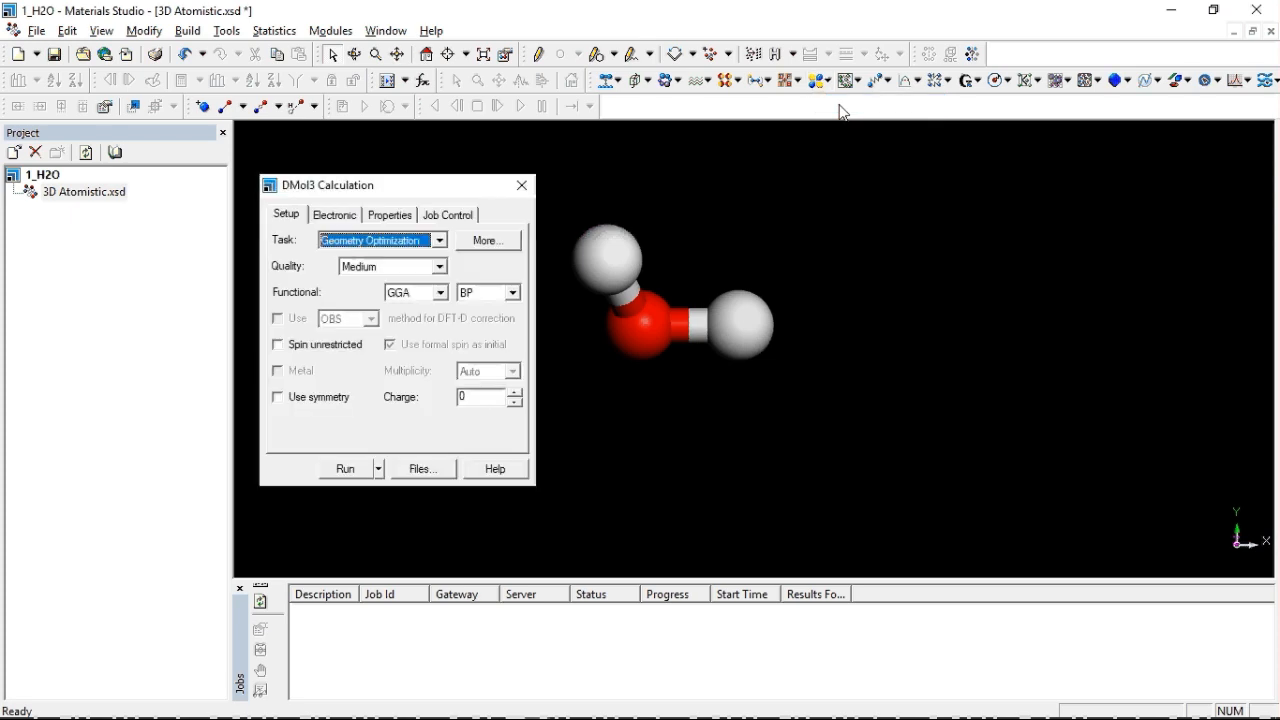
pyautogui.click(400, 241)
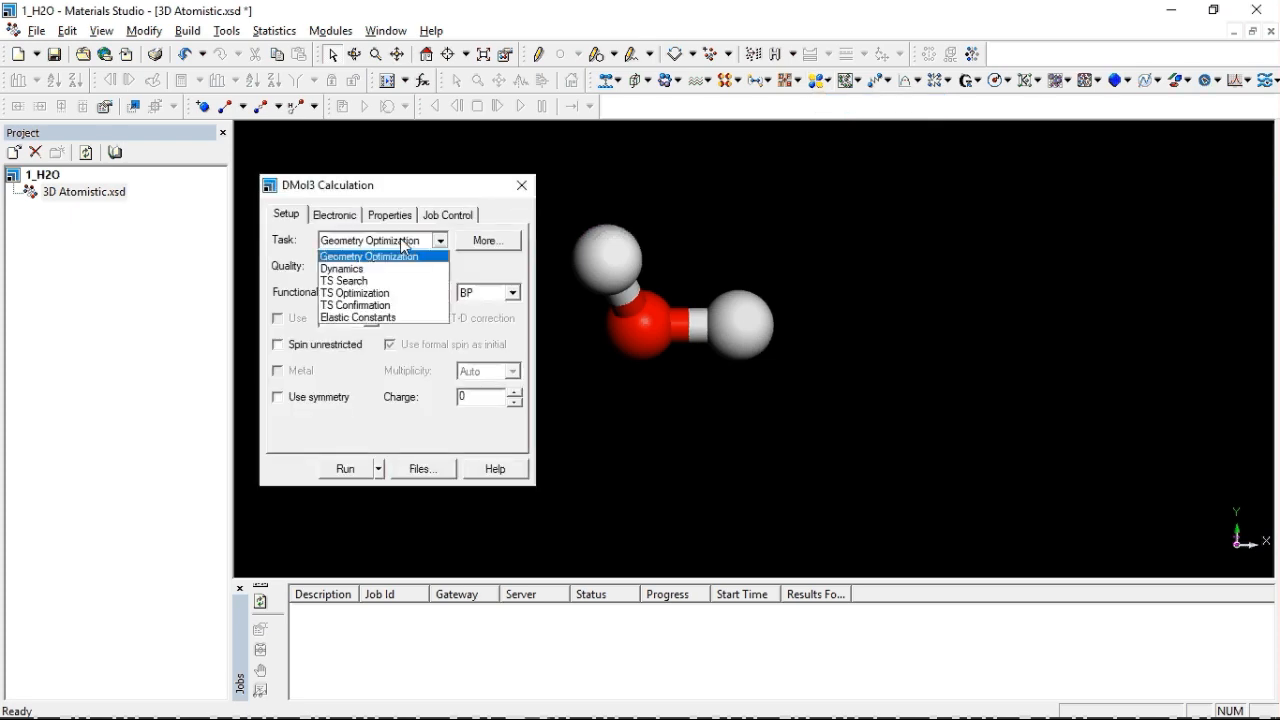
pyautogui.click(379, 258)
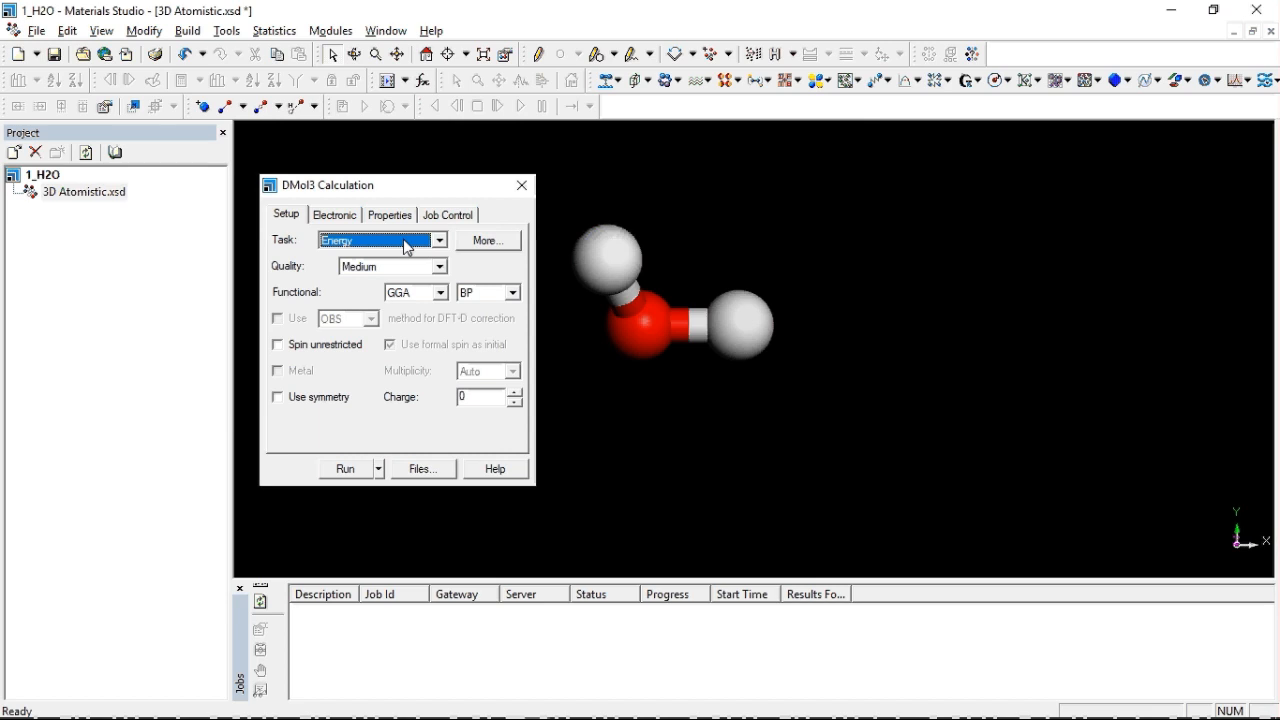
pyautogui.click(408, 243)
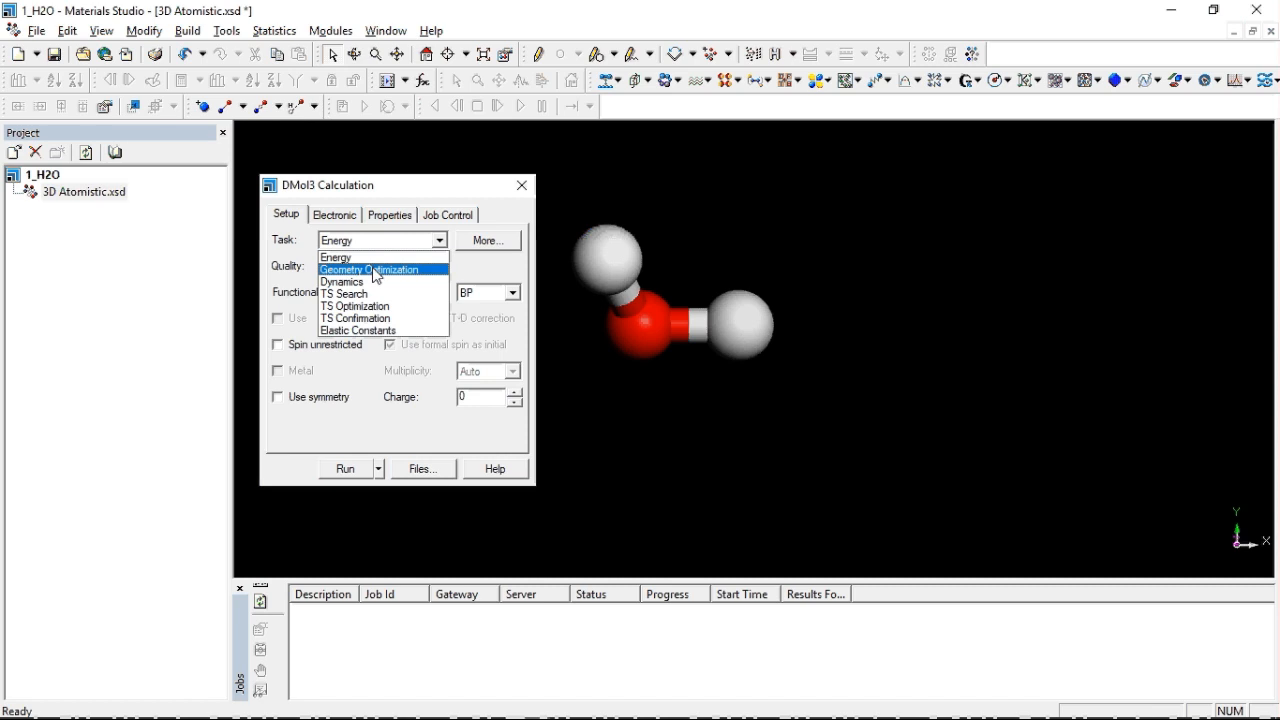
pyautogui.click(378, 271)
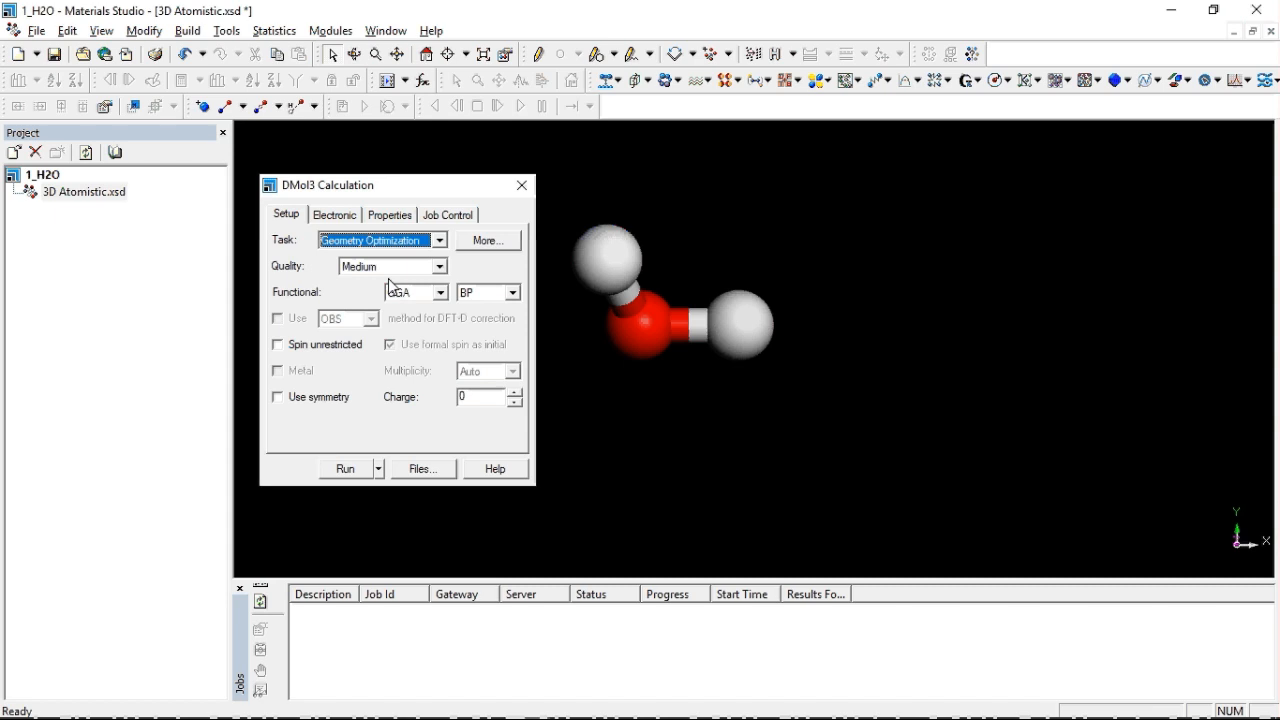
# Step: Choose the GGA functional with BP for the DMol3 calculation, without using symmetry
pyautogui.click(442, 293)
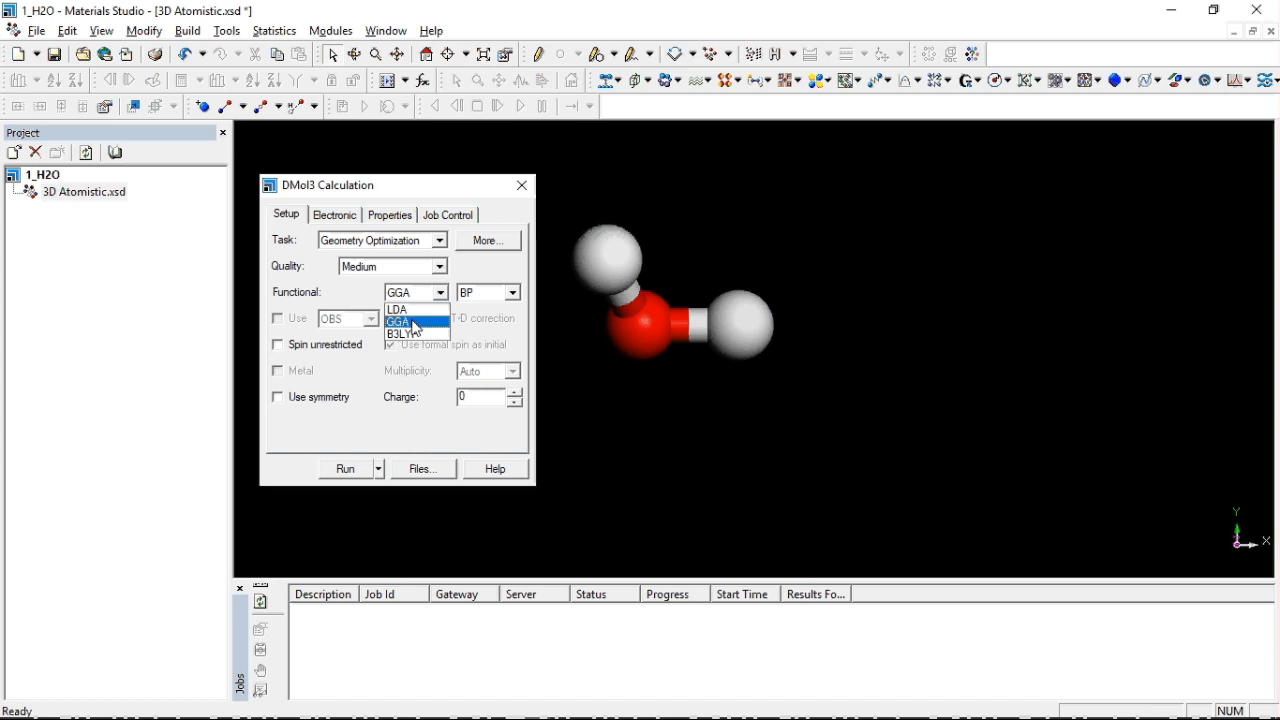
pyautogui.click(410, 322)
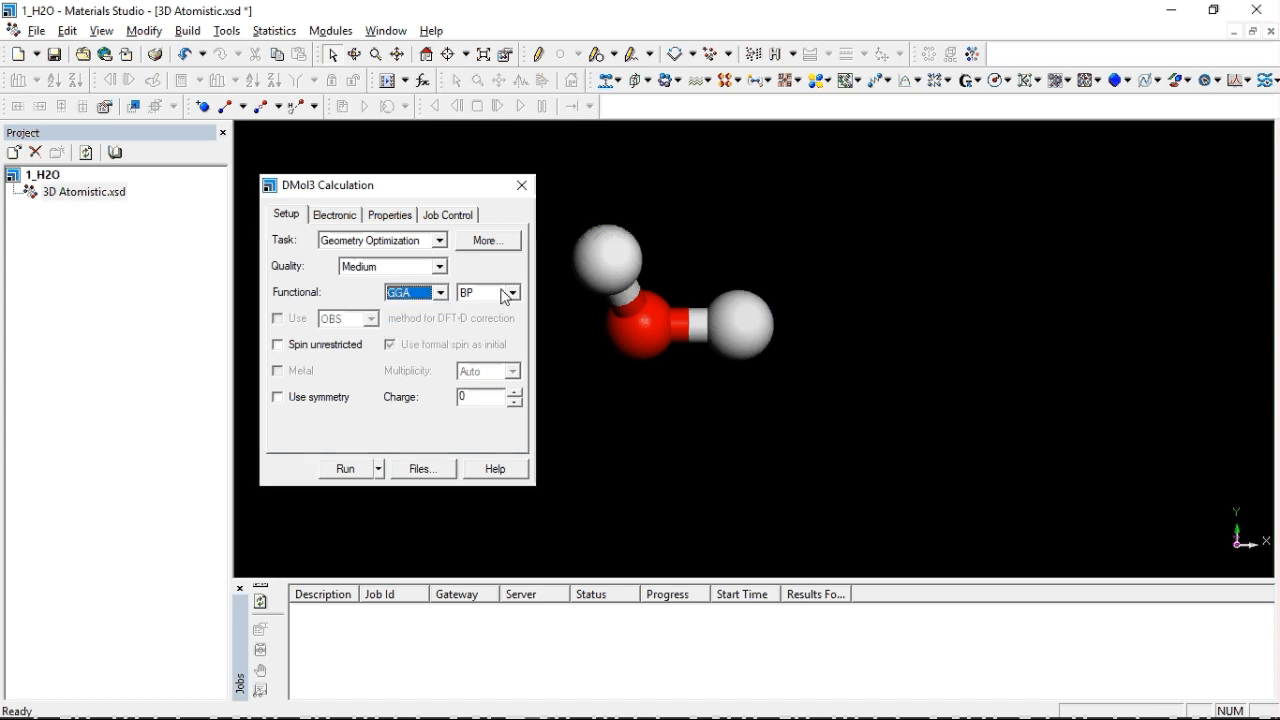
pyautogui.click(515, 293)
pyautogui.click(517, 296)
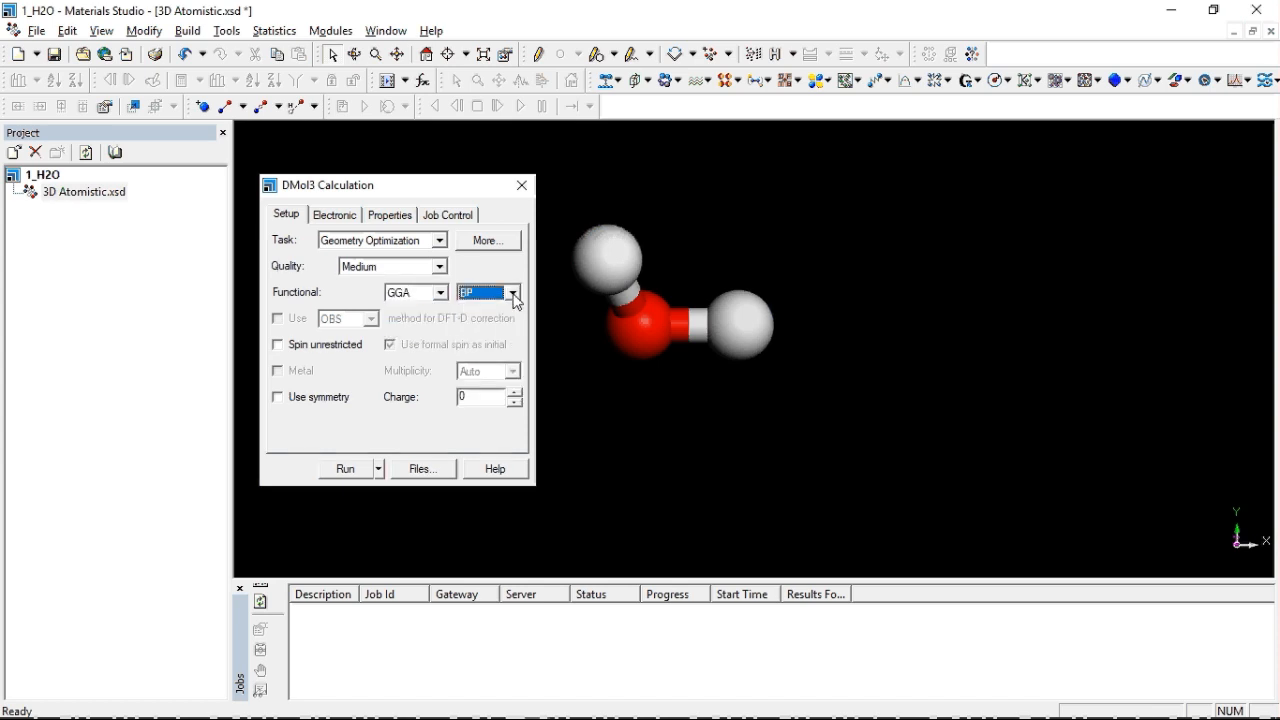
pyautogui.click(278, 399)
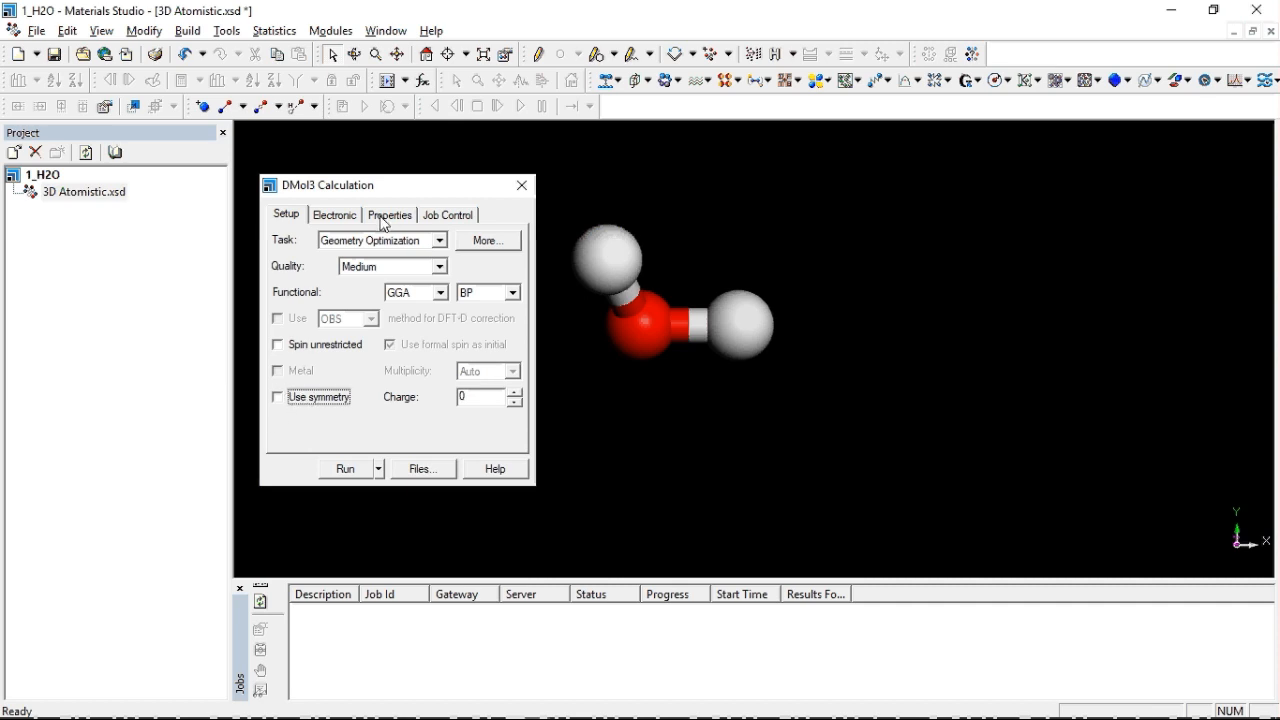
# Step: Choose DND as the basis set in the electronic options of the DMol3 calculation
pyautogui.click(342, 218)
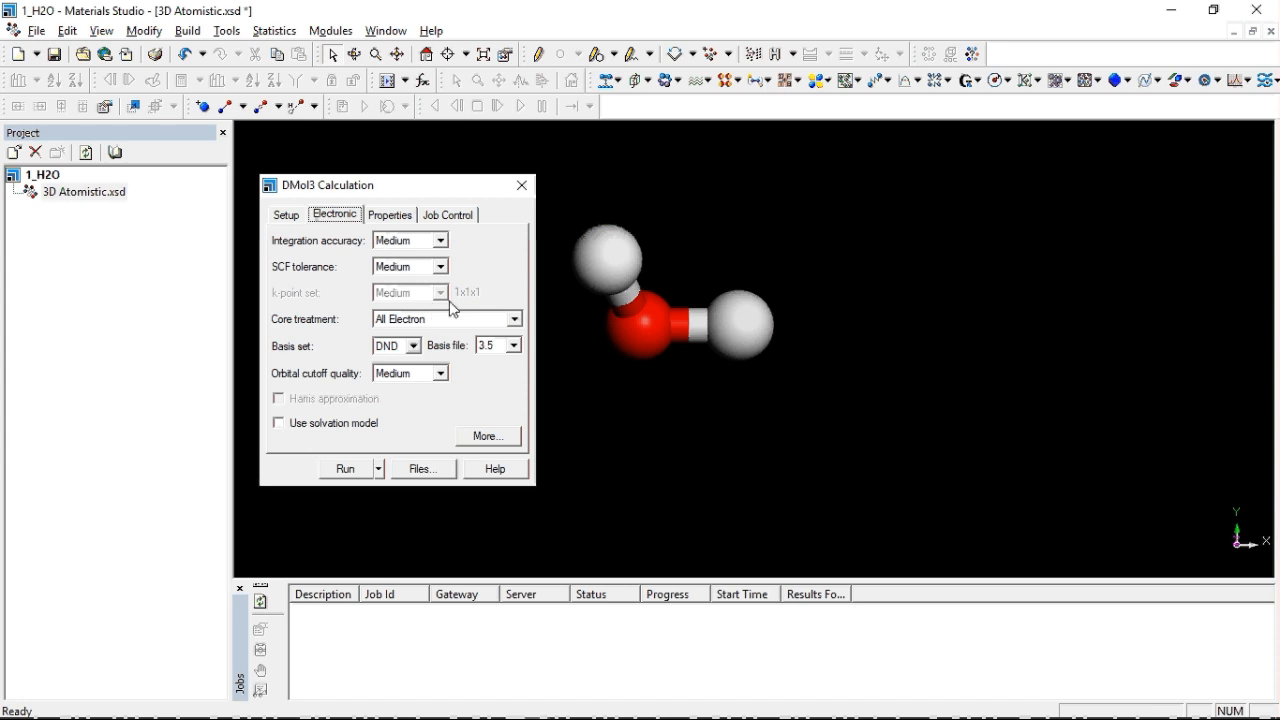
pyautogui.click(414, 347)
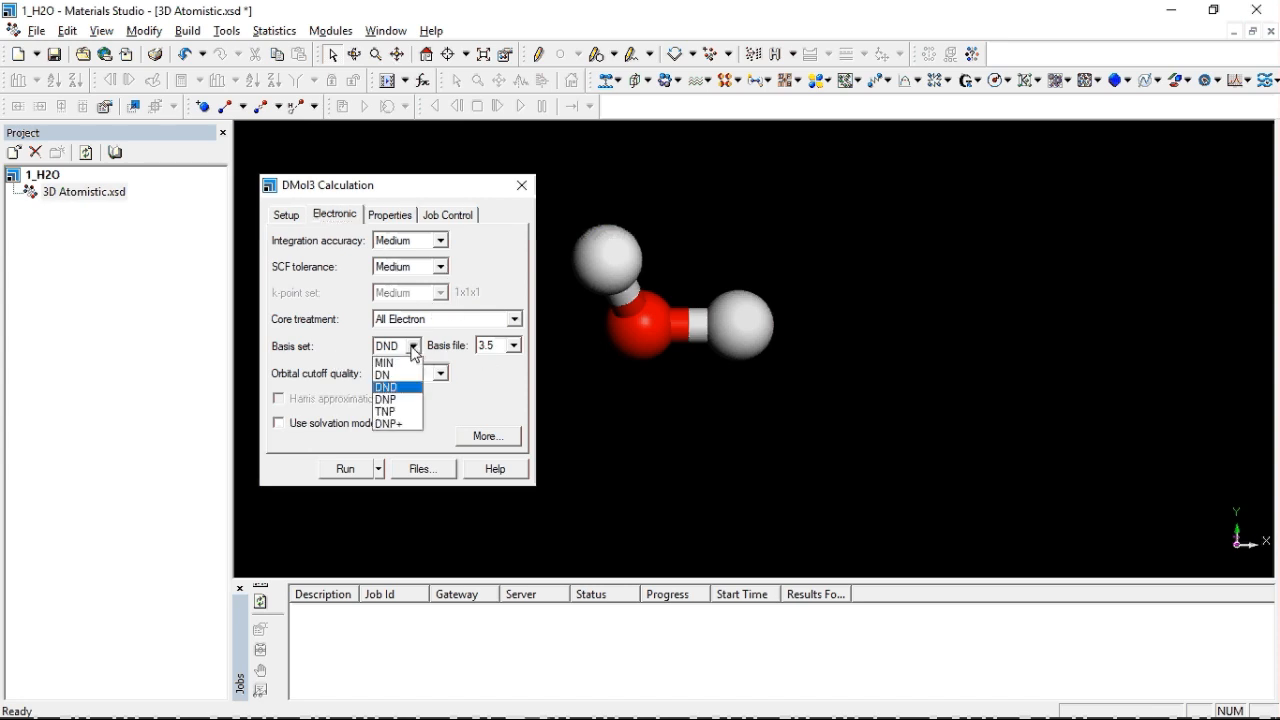
pyautogui.click(415, 352)
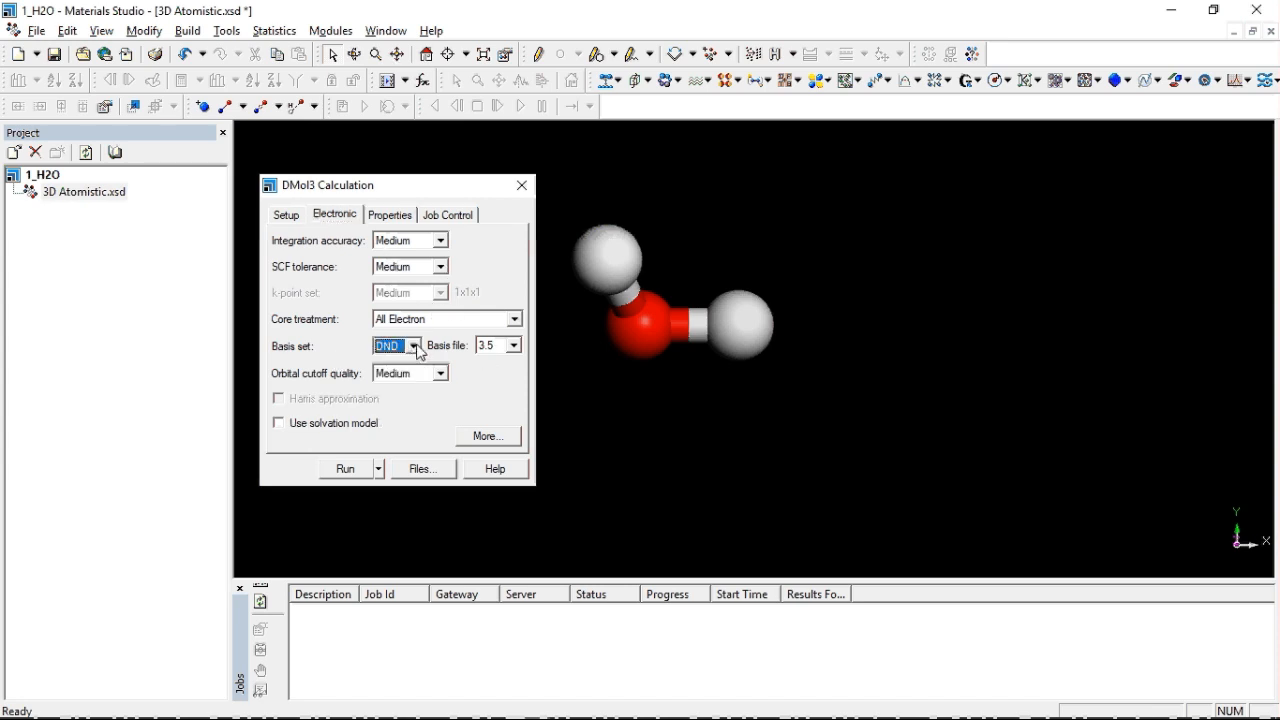
# Step: Include the Frequency property in the DMol3 calculation, with Raman intensities calculated
pyautogui.click(390, 216)
pyautogui.click(285, 299)
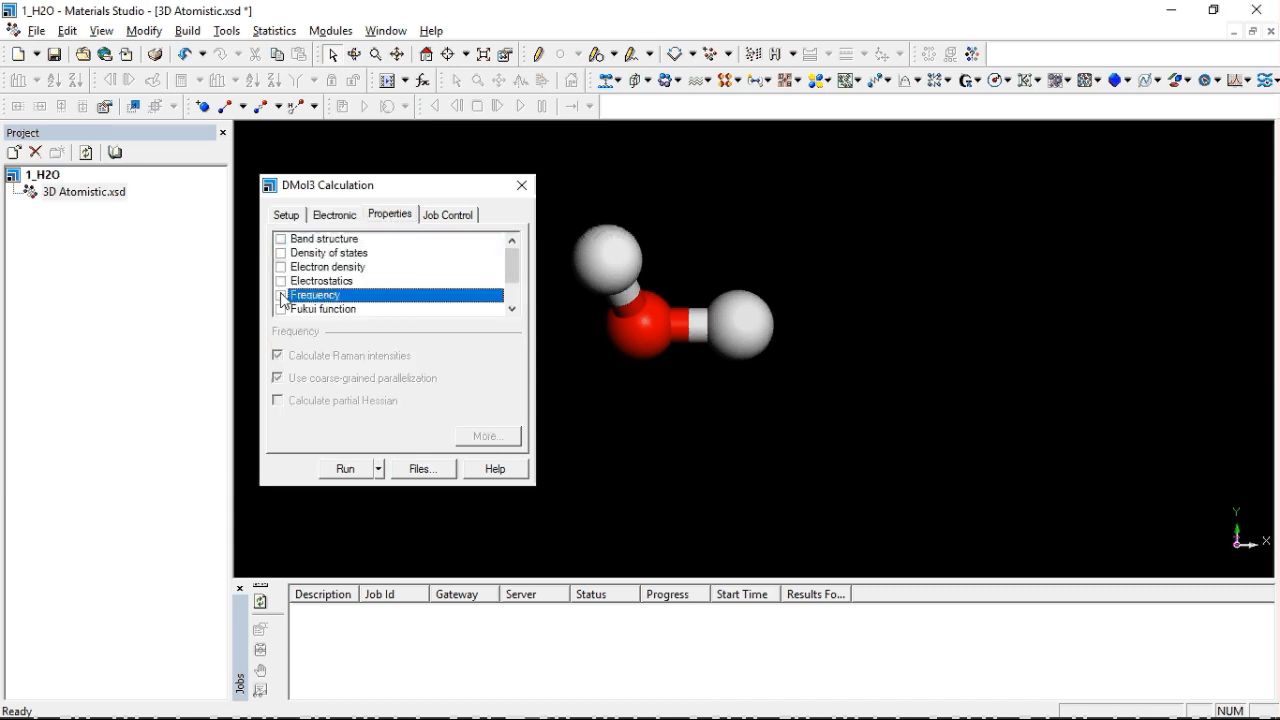
pyautogui.click(282, 297)
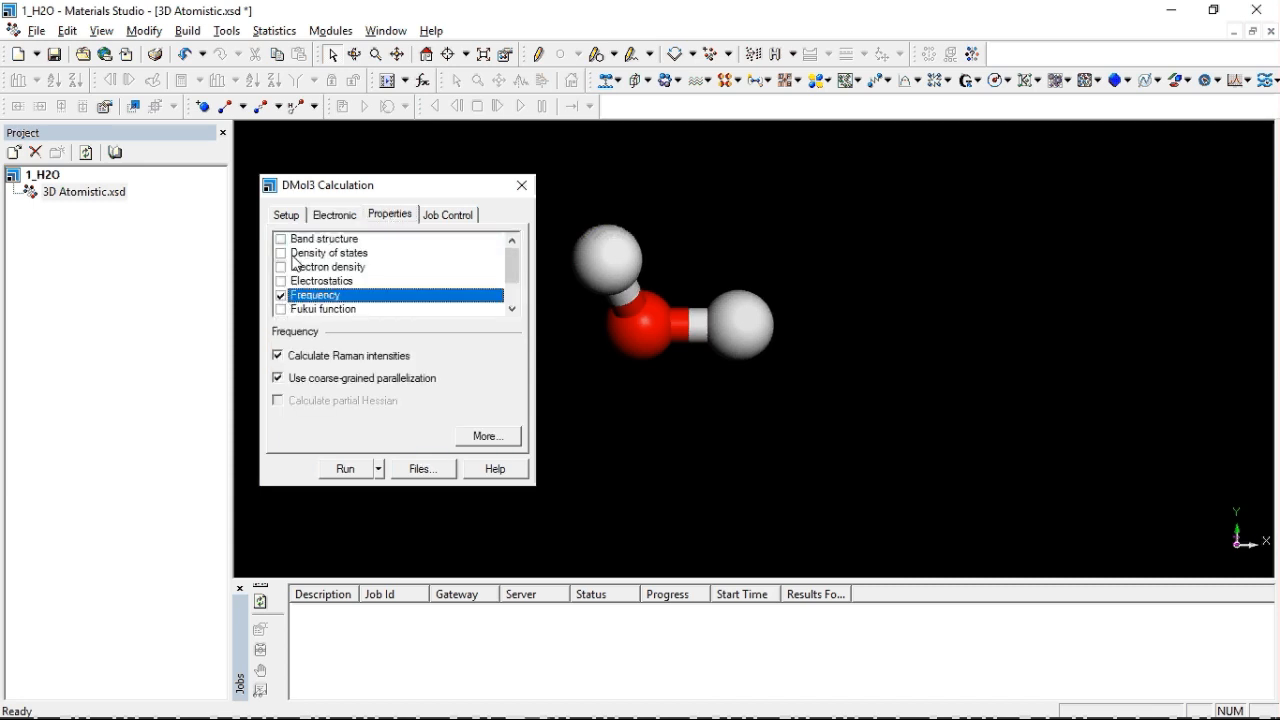
pyautogui.scroll(-1, 306, 294)
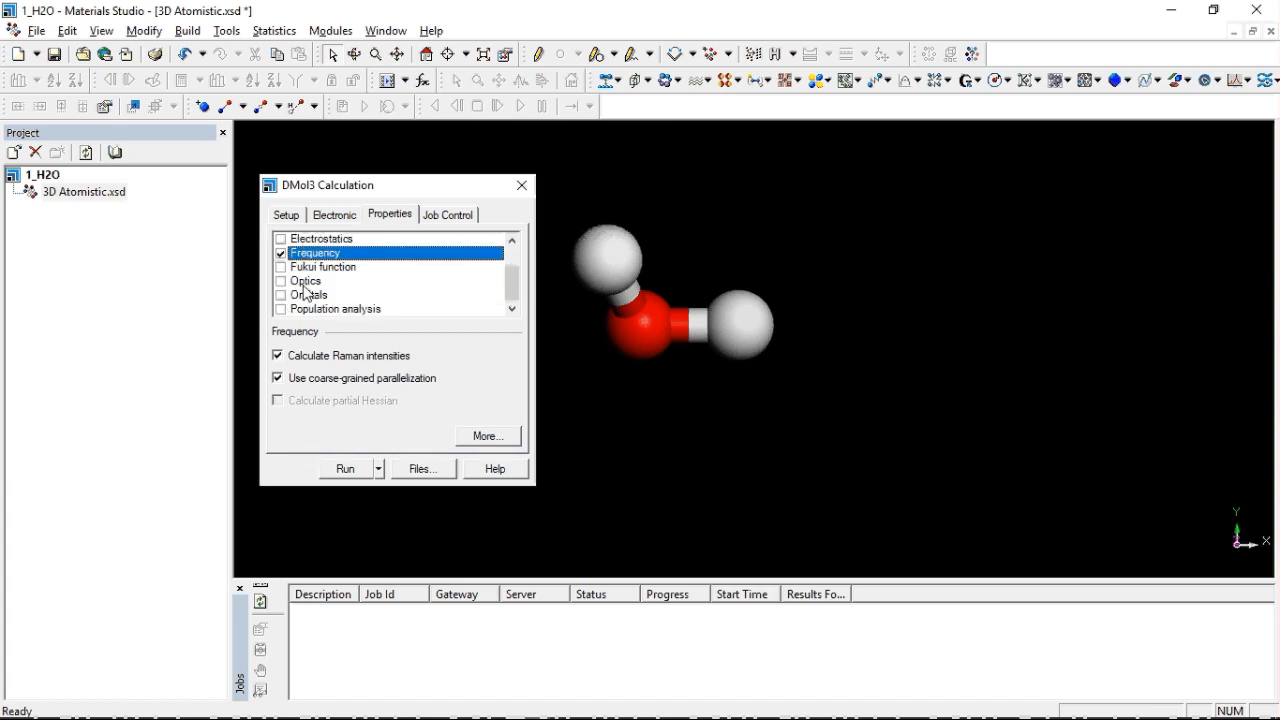
pyautogui.scroll(1, 306, 294)
pyautogui.scroll(-1, 310, 300)
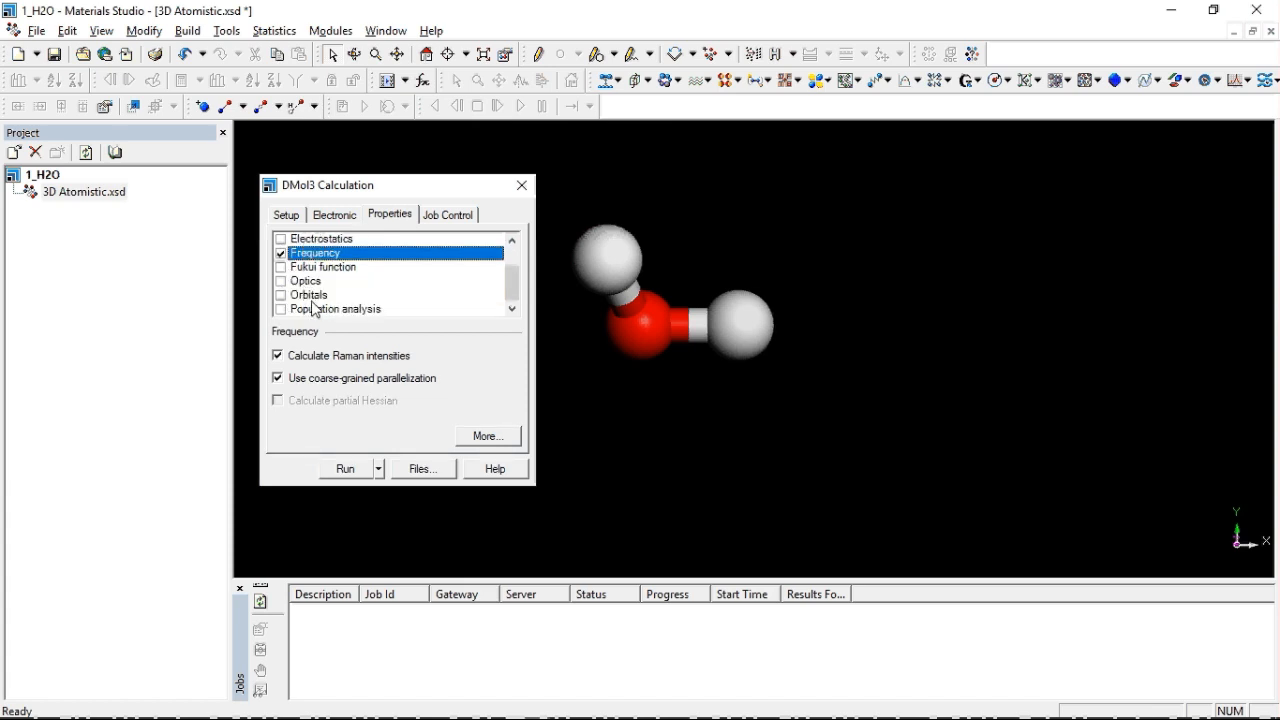
pyautogui.click(281, 358)
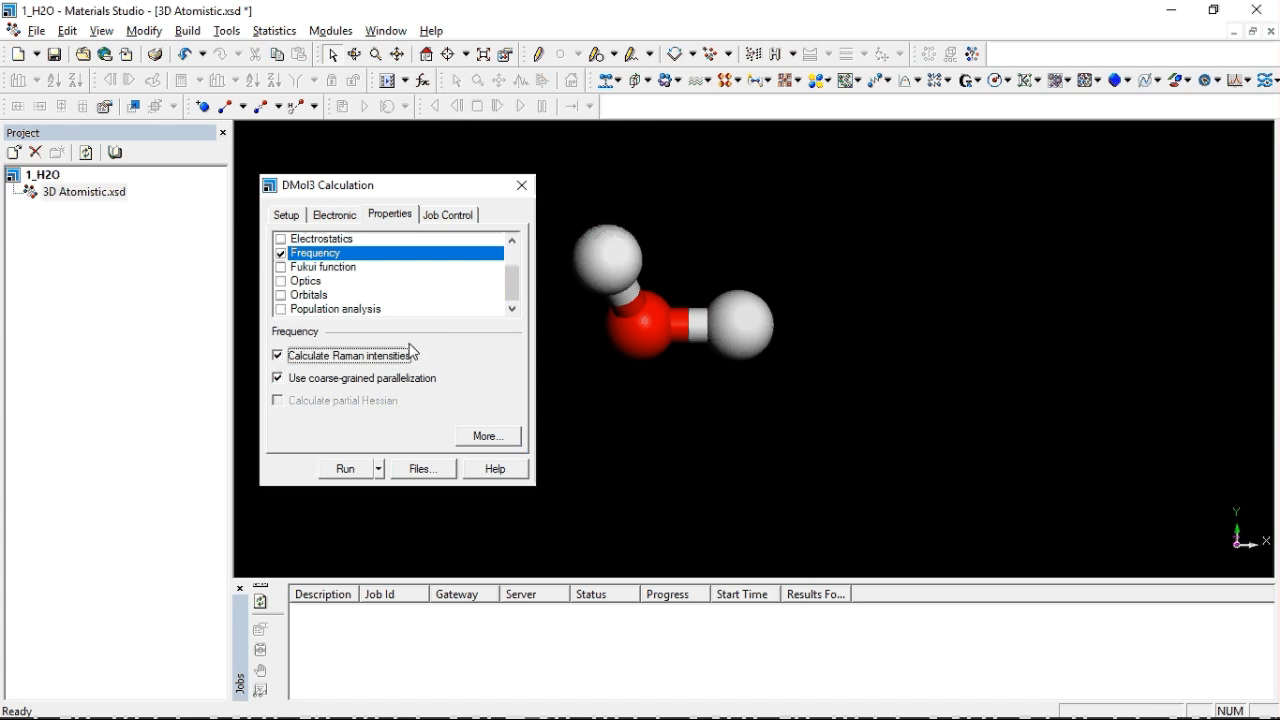
# Step: Run the DMol3 geometry optimization job in parallel on 4 cores of My Computer
pyautogui.click(446, 215)
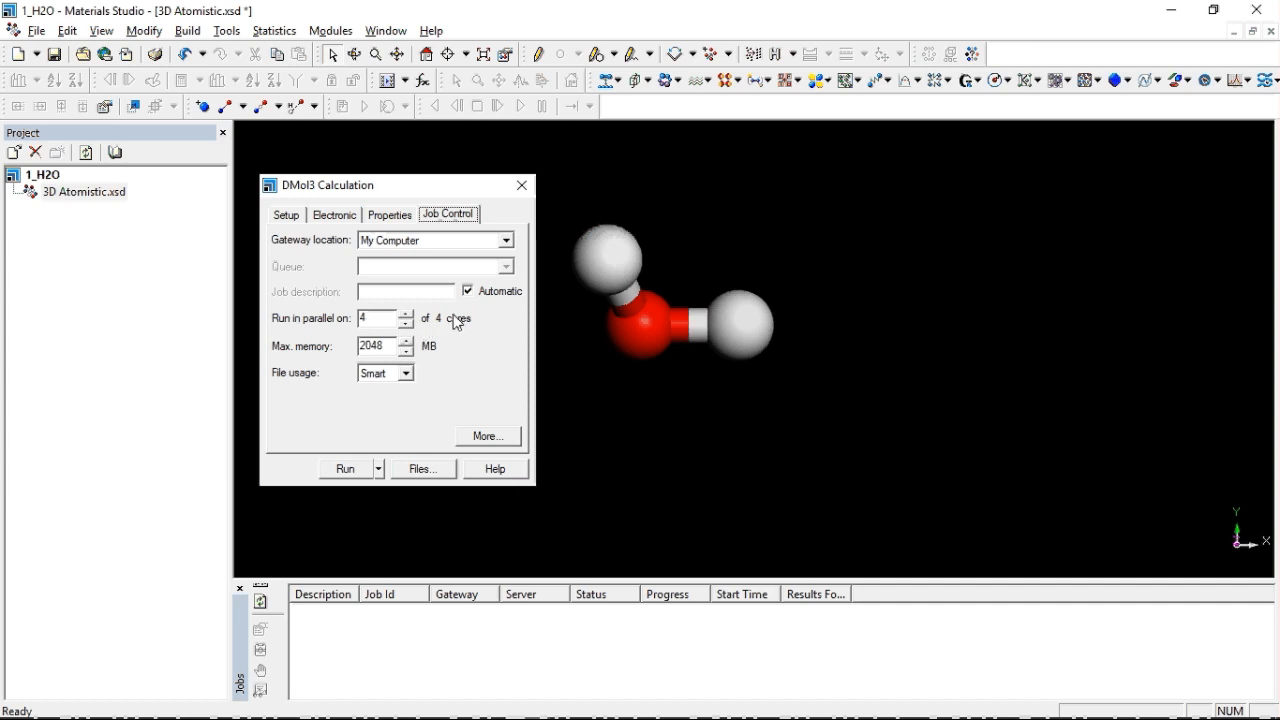
pyautogui.click(381, 320)
pyautogui.click(347, 470)
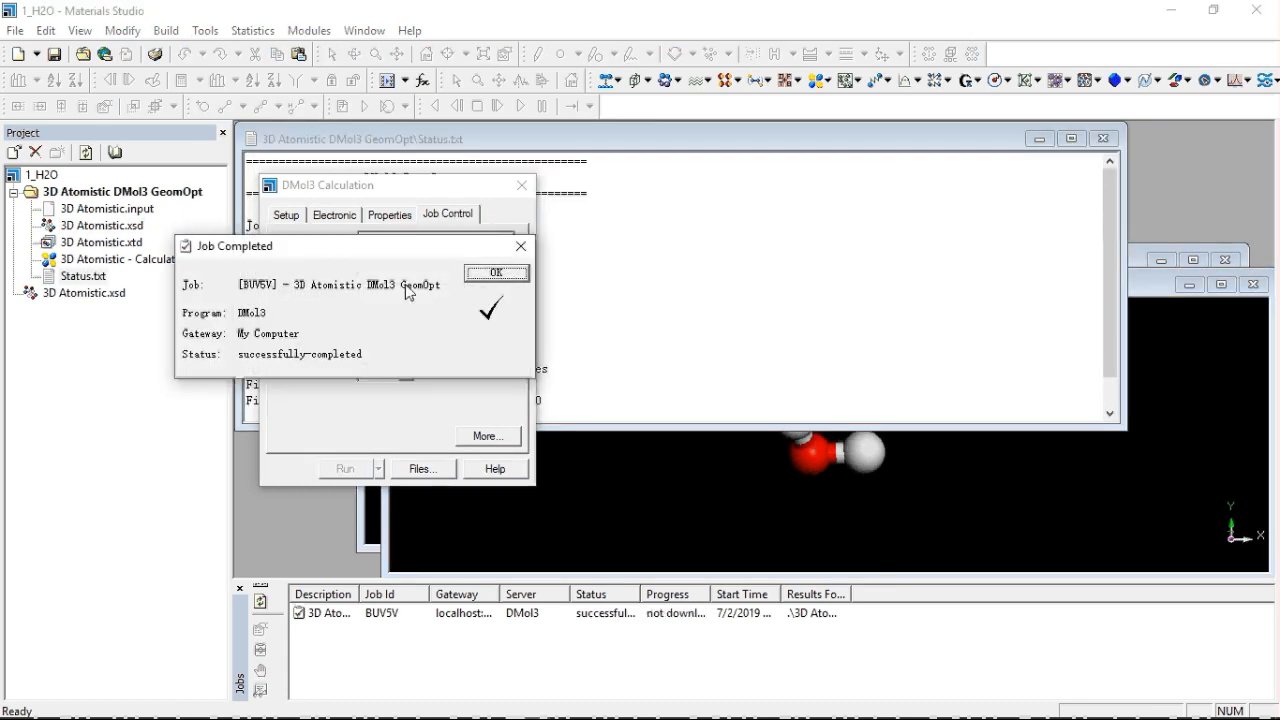
# Step: Dismiss the job completion notice and close the DMol3 calculation setup
pyautogui.click(494, 273)
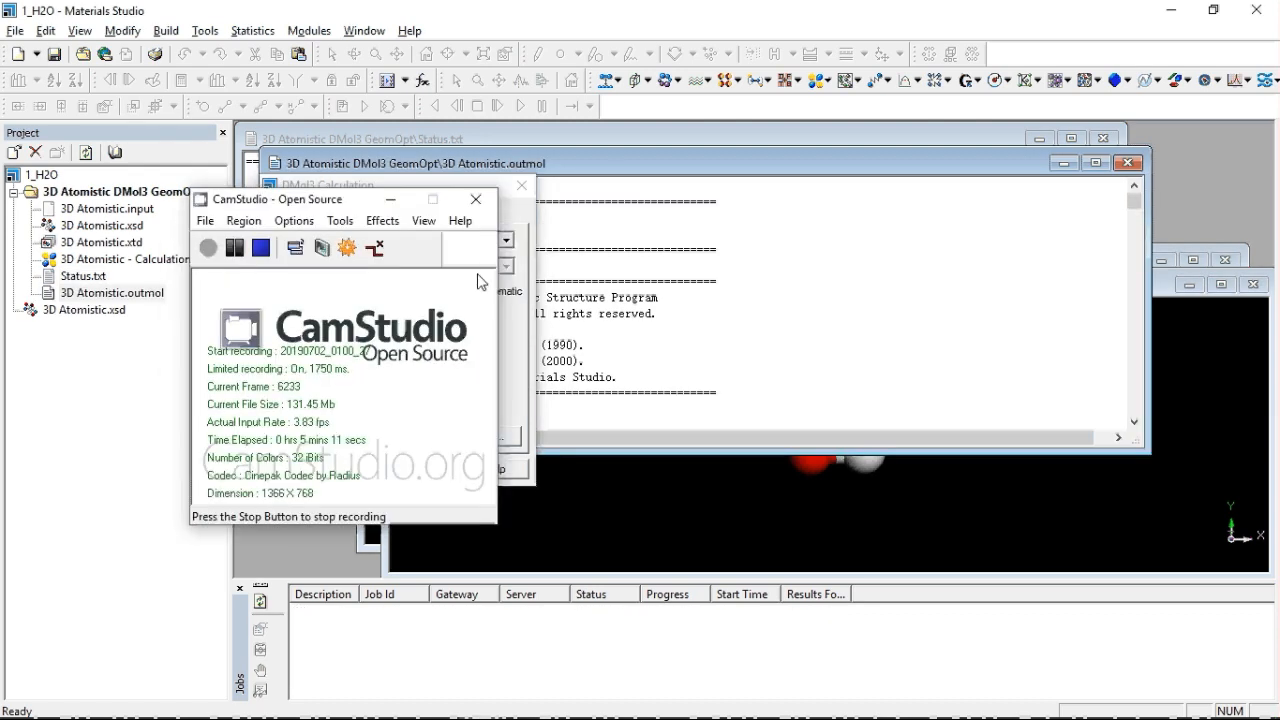
pyautogui.click(557, 261)
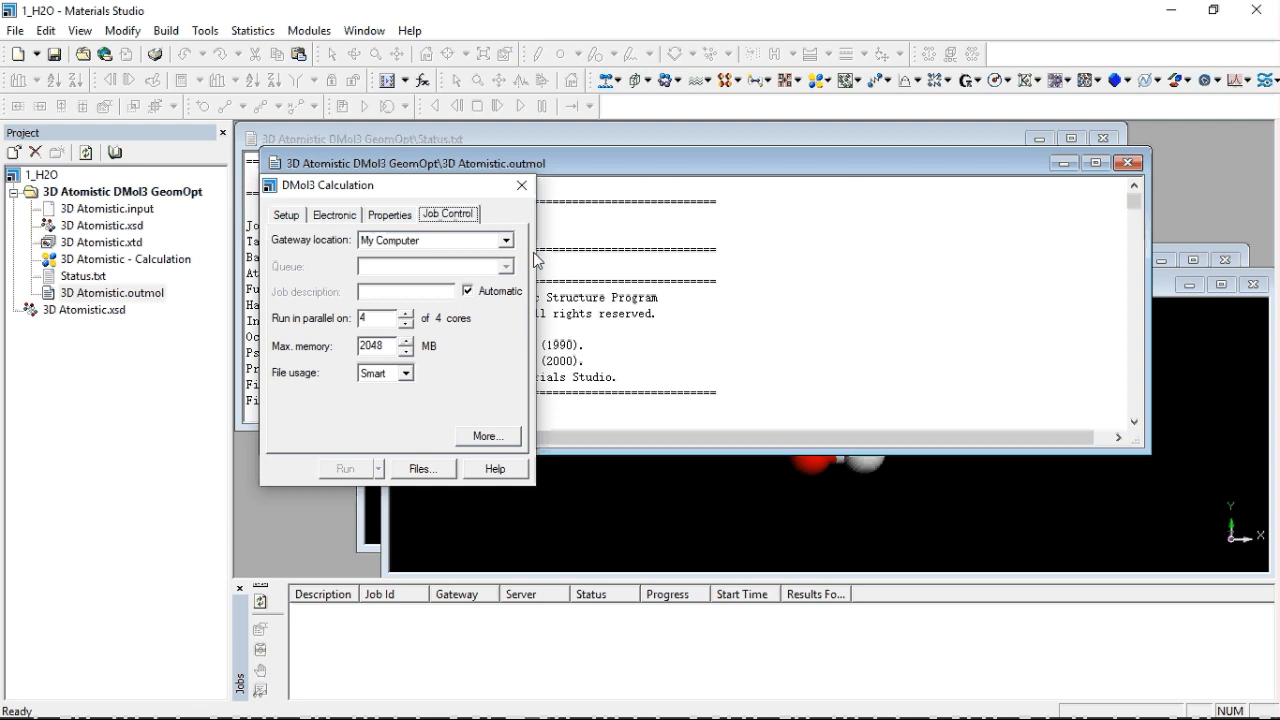
pyautogui.click(862, 218)
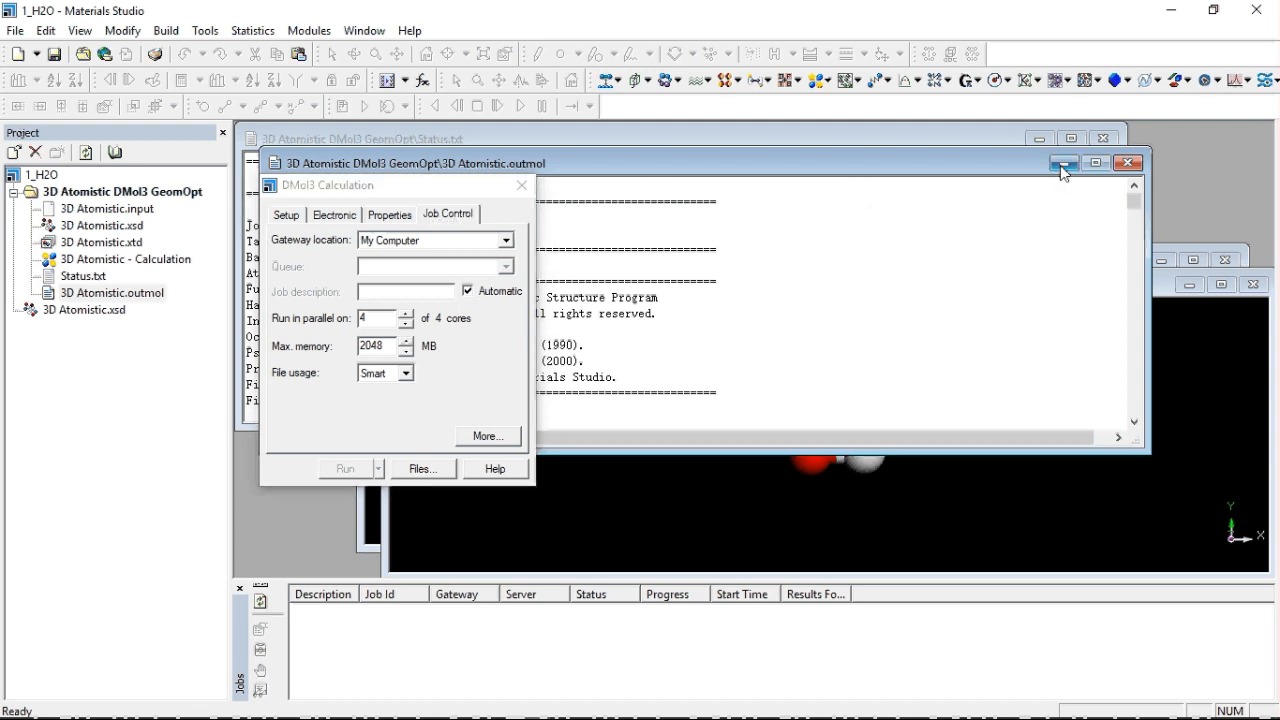
pyautogui.click(522, 185)
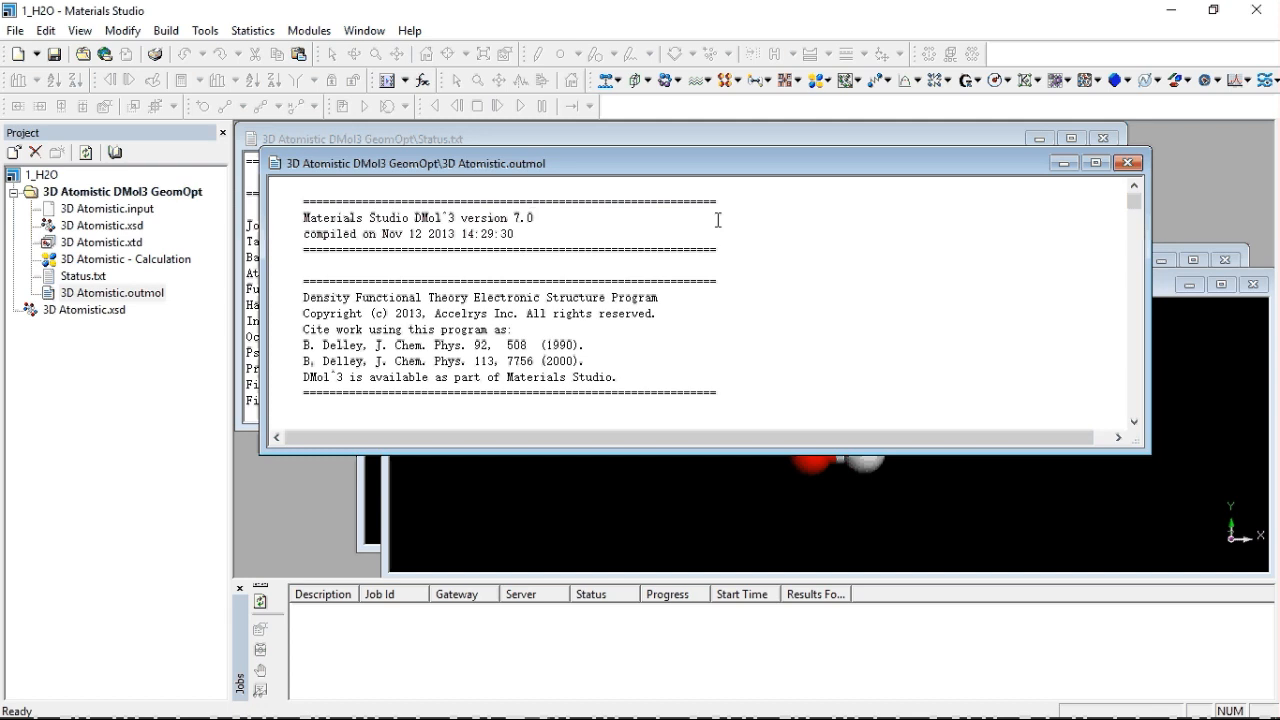
# Step: Open the optimization trajectory 3D Atomistic.xtd, play its animation and pause it
pyautogui.click(120, 248)
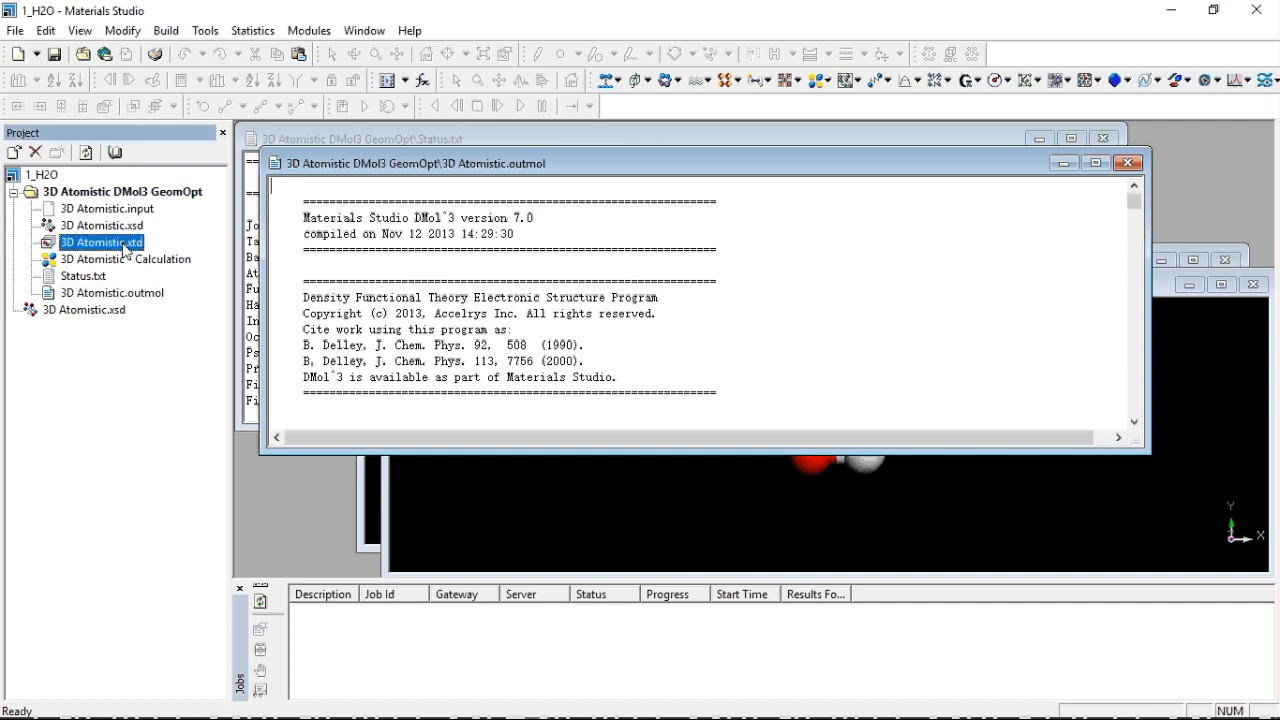
pyautogui.doubleClick(122, 247)
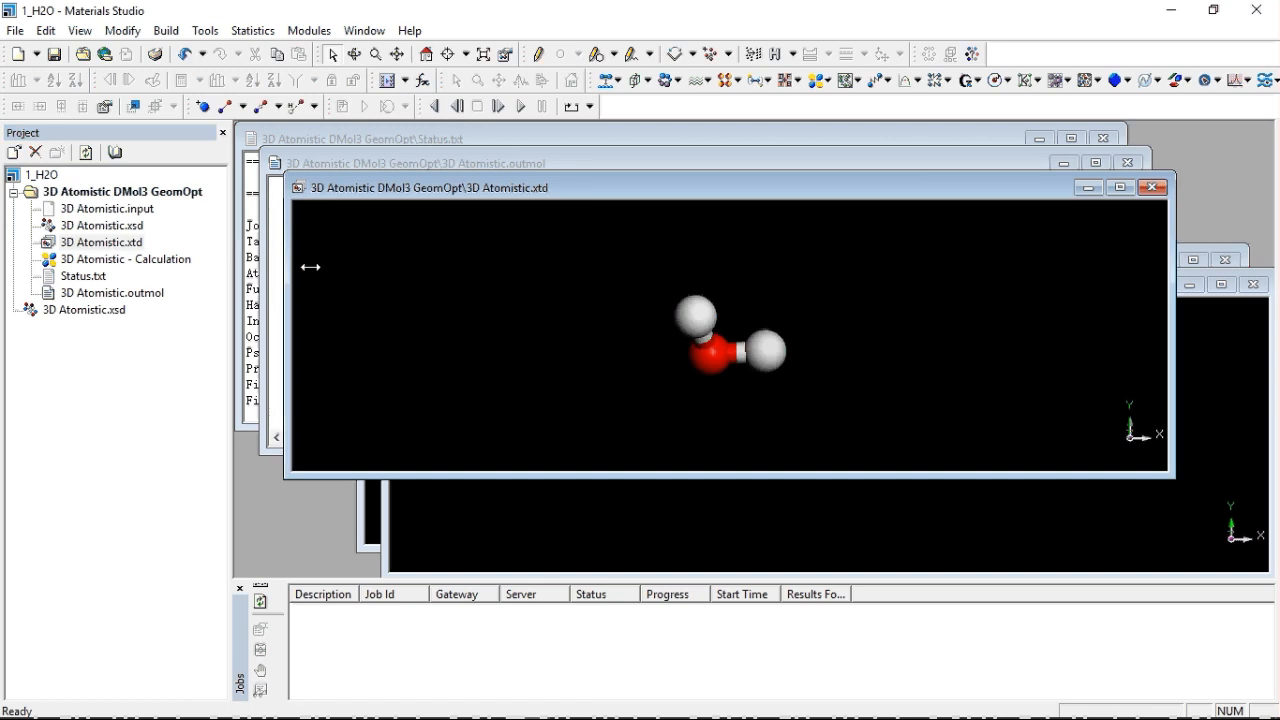
pyautogui.click(522, 108)
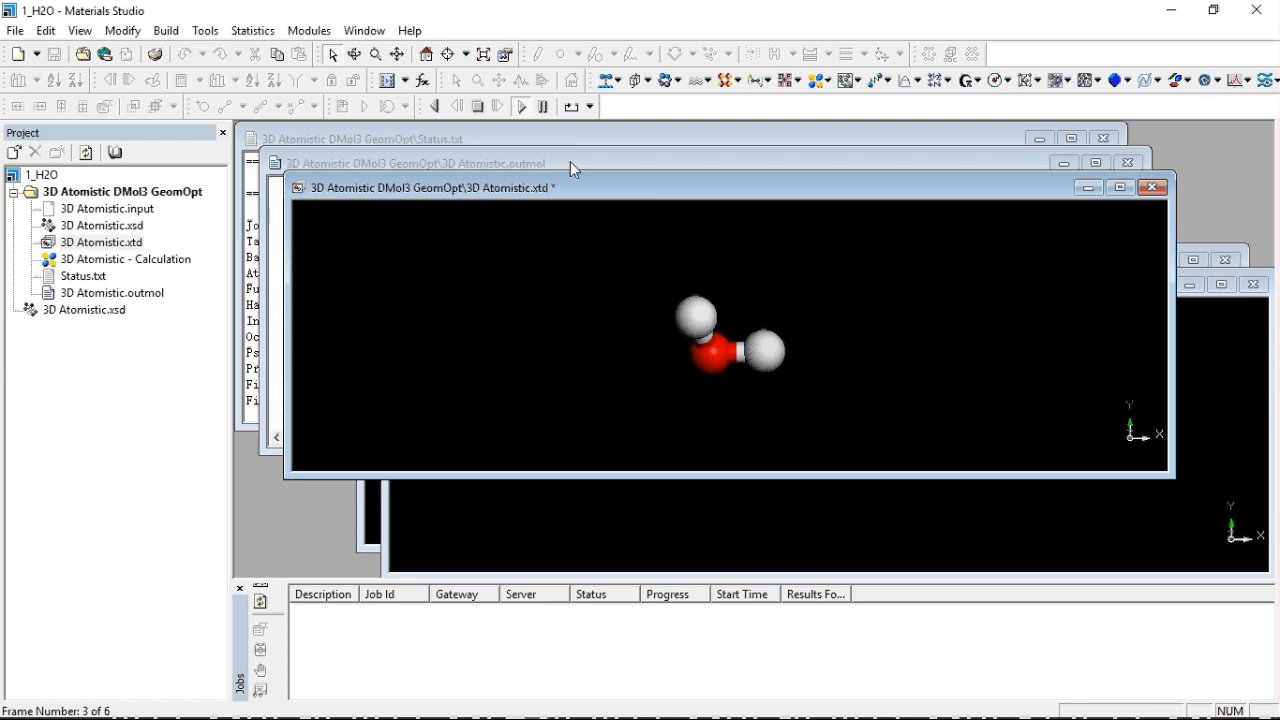
pyautogui.click(544, 110)
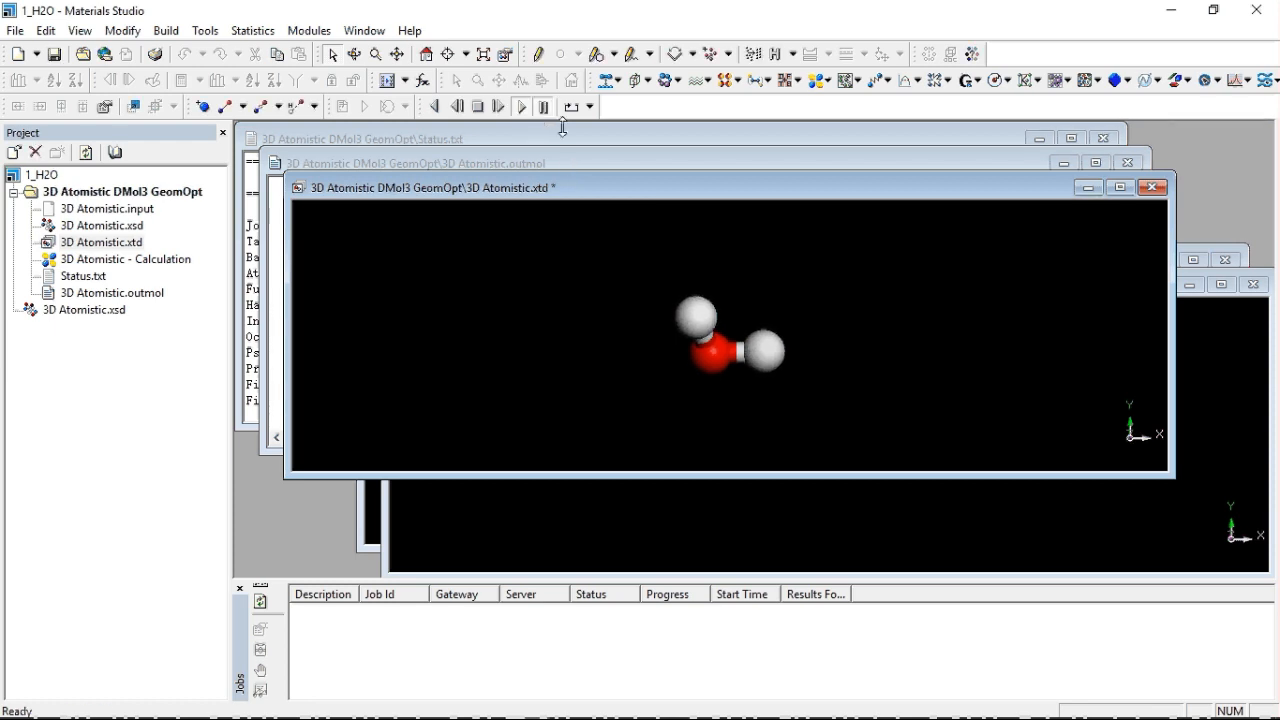
# Step: Set the trajectory animation to Stop At End and play it again
pyautogui.click(590, 107)
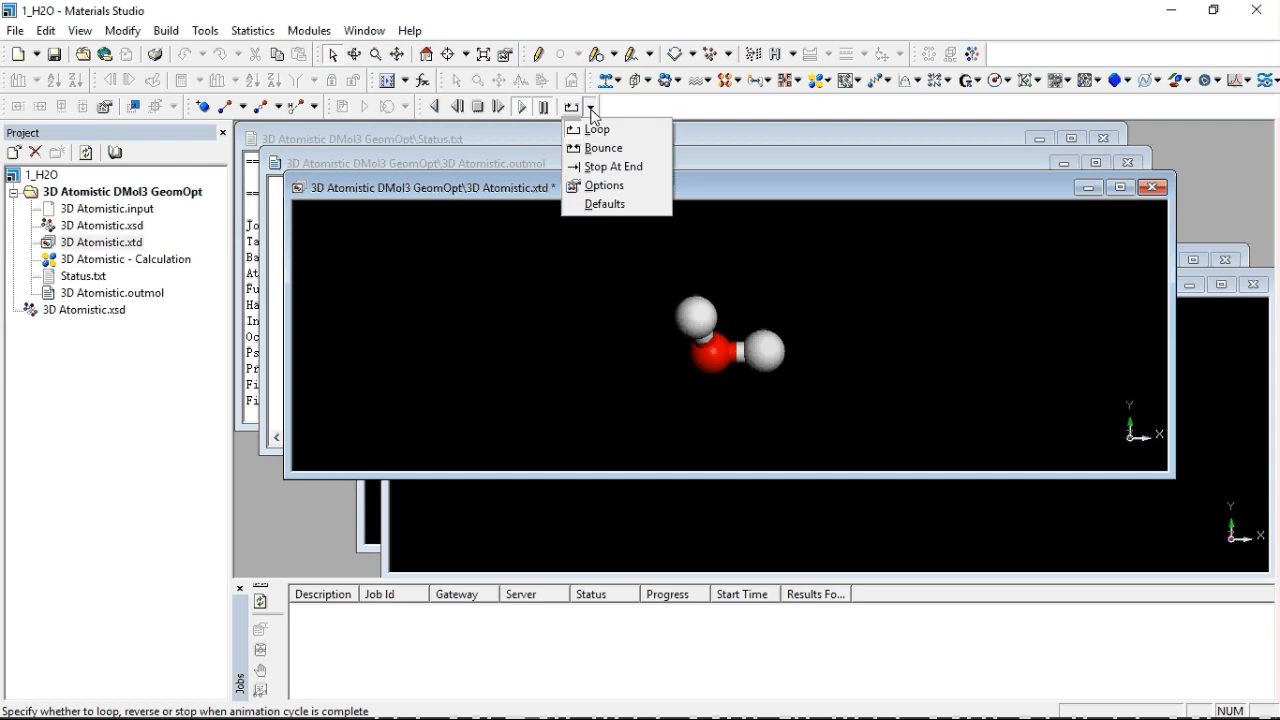
pyautogui.click(605, 167)
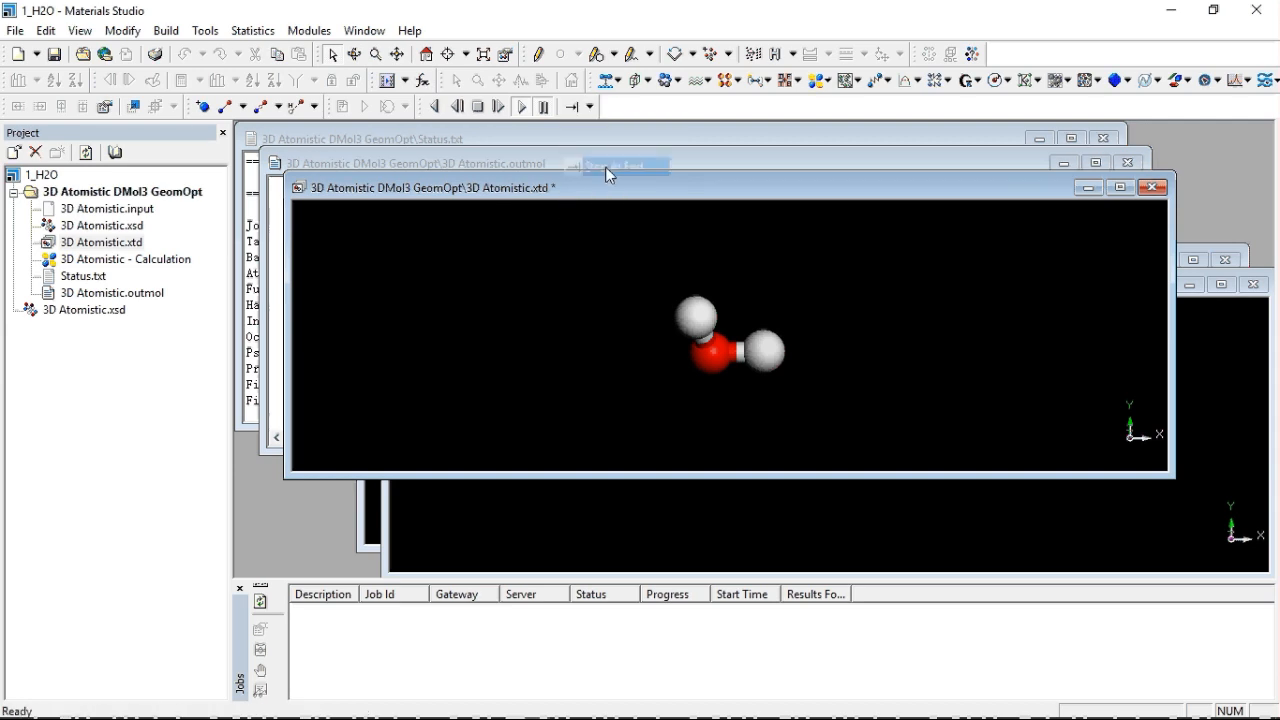
pyautogui.click(522, 108)
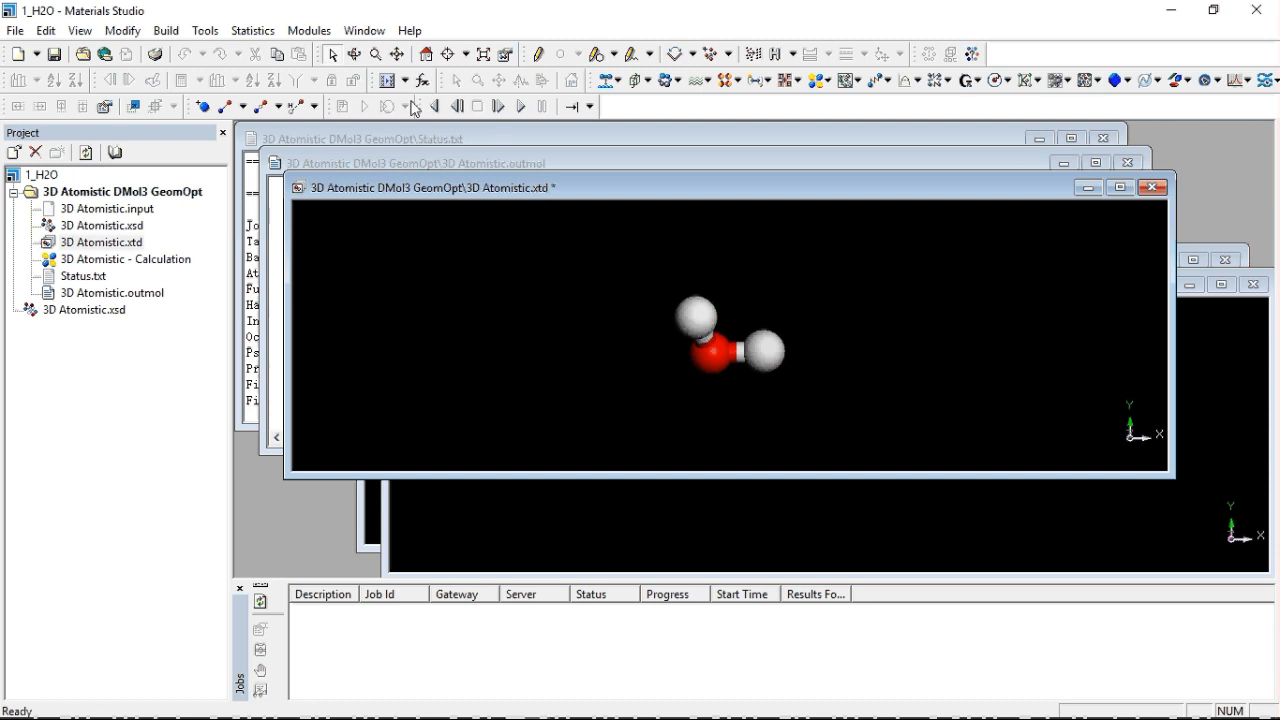
# Step: Toggle off the display of the Animation toolbar
pyautogui.click(207, 31)
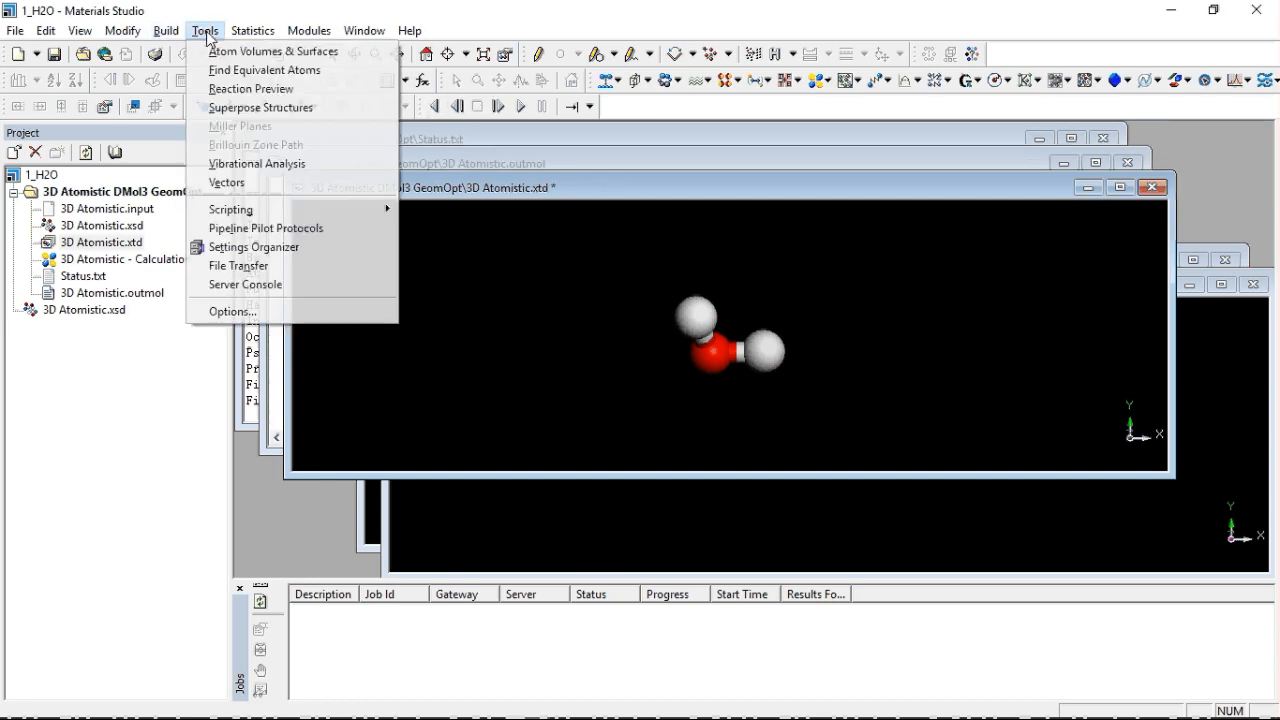
pyautogui.click(210, 12)
pyautogui.click(82, 31)
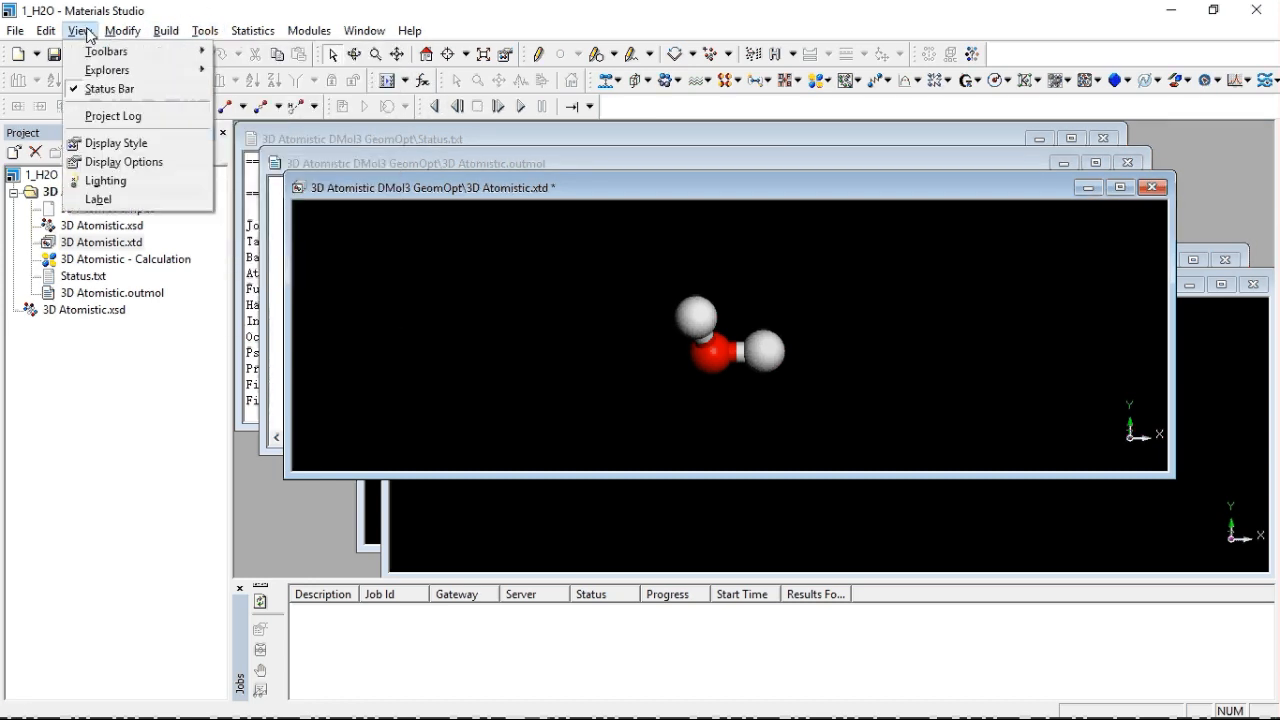
pyautogui.moveTo(145, 52)
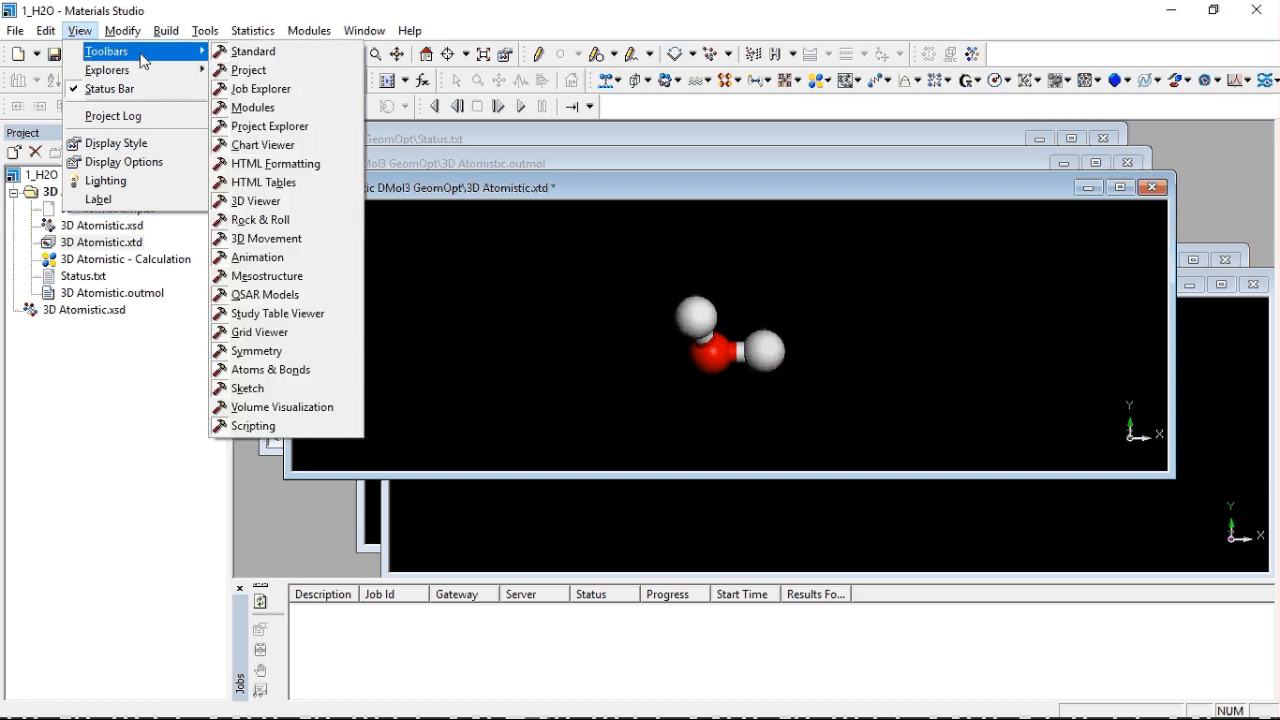
pyautogui.click(278, 258)
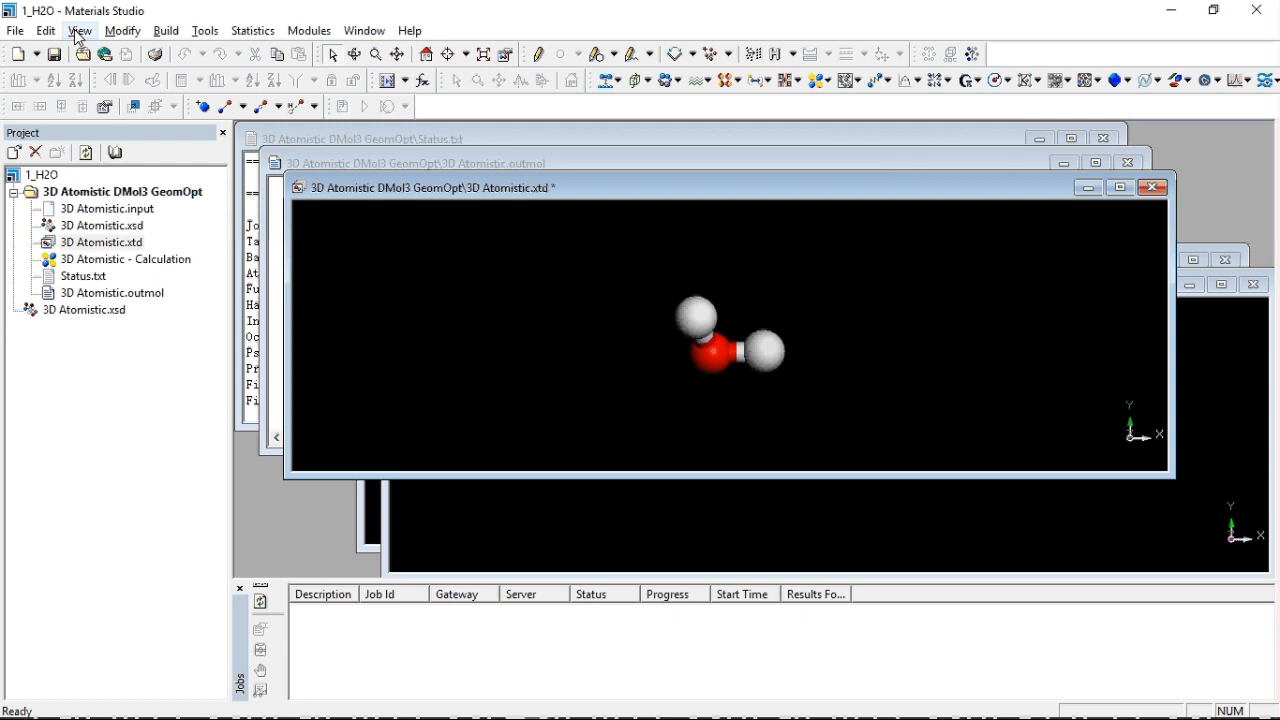
# Step: Turn the Animation toolbar display back on and play the optimization trajectory again
pyautogui.click(122, 31)
pyautogui.moveTo(80, 31)
pyautogui.moveTo(143, 51)
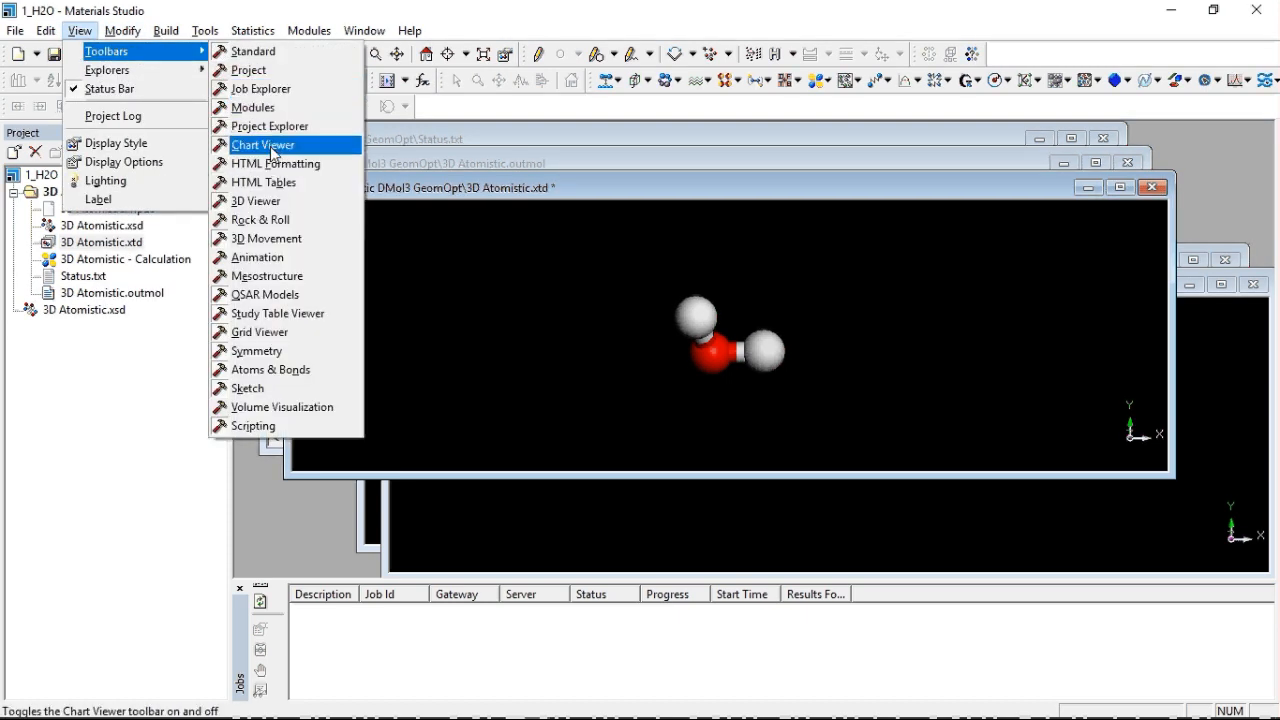
pyautogui.click(268, 258)
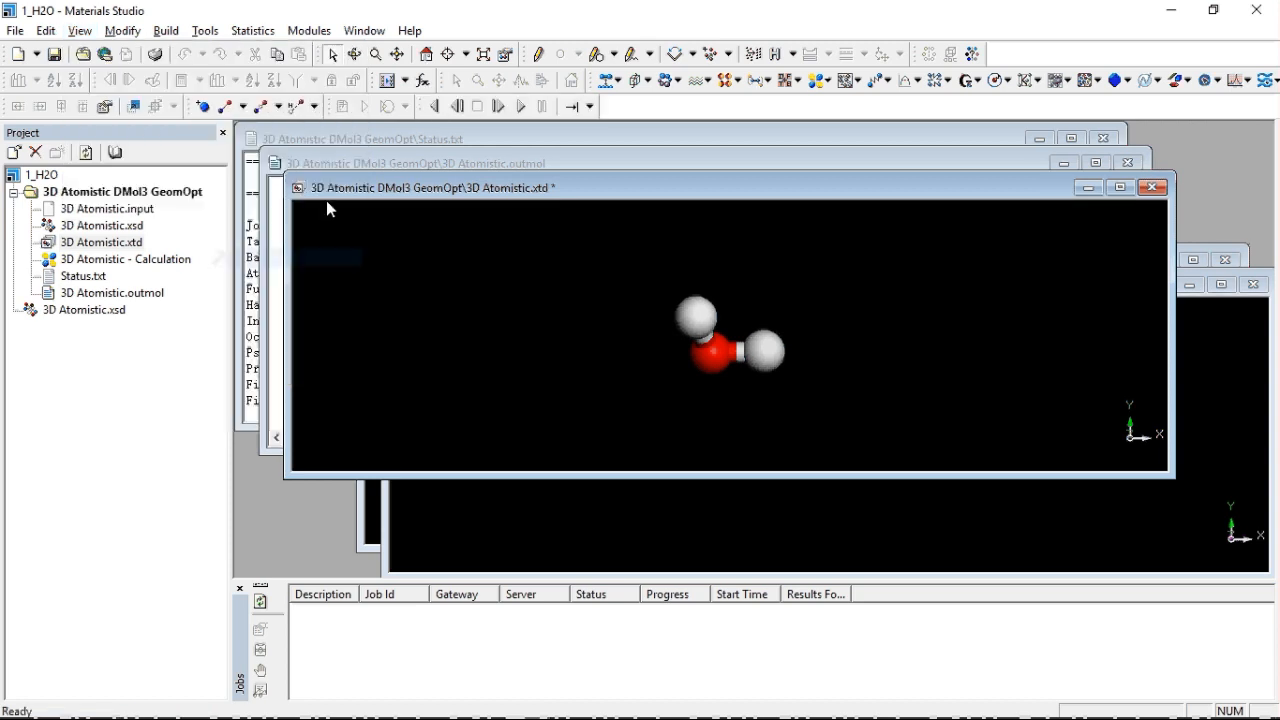
pyautogui.click(519, 108)
# Step: Measure the distance between the oxygen atom and the upper hydrogen atom in the trajectory structure
pyautogui.scroll(4, 755, 331)
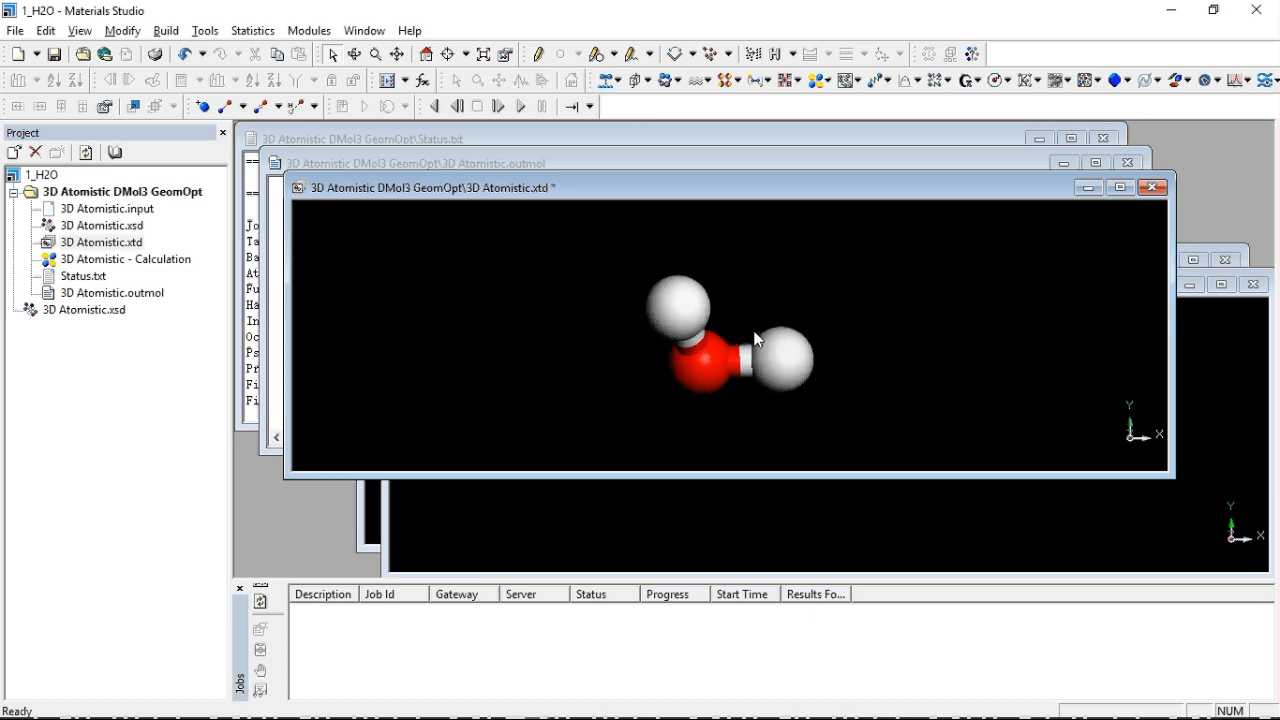
pyautogui.click(694, 55)
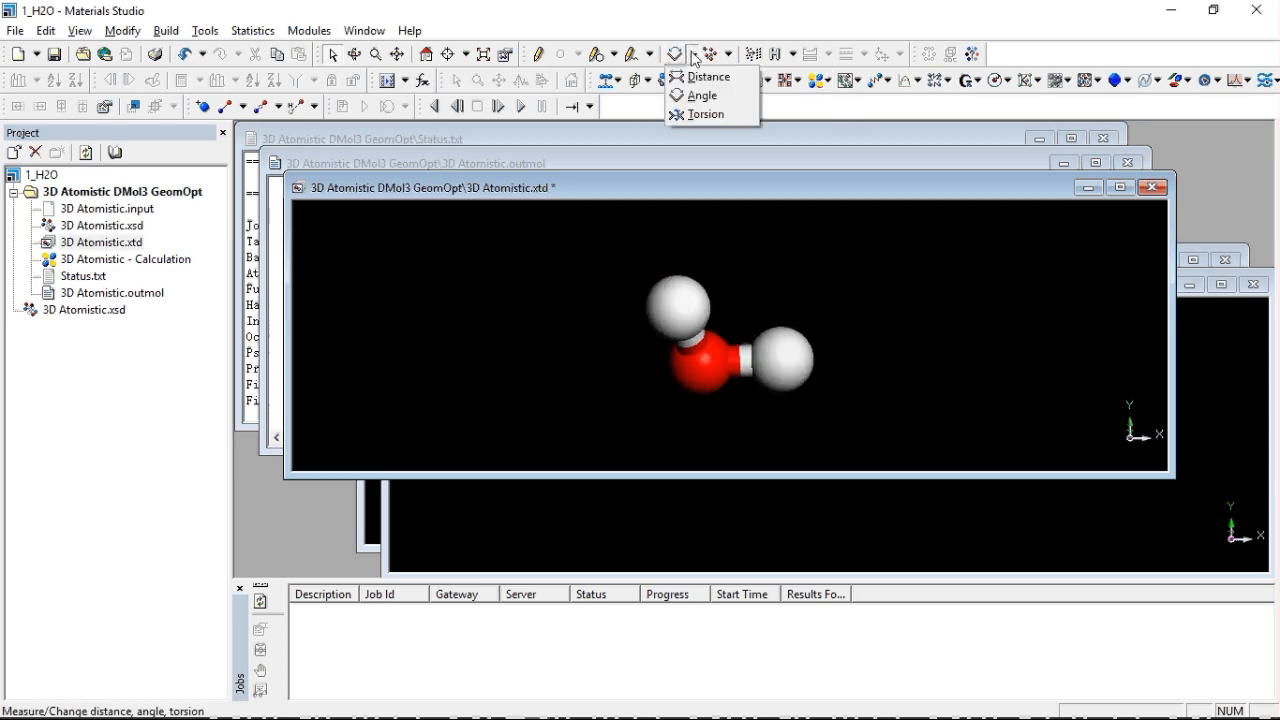
pyautogui.click(706, 77)
pyautogui.click(695, 356)
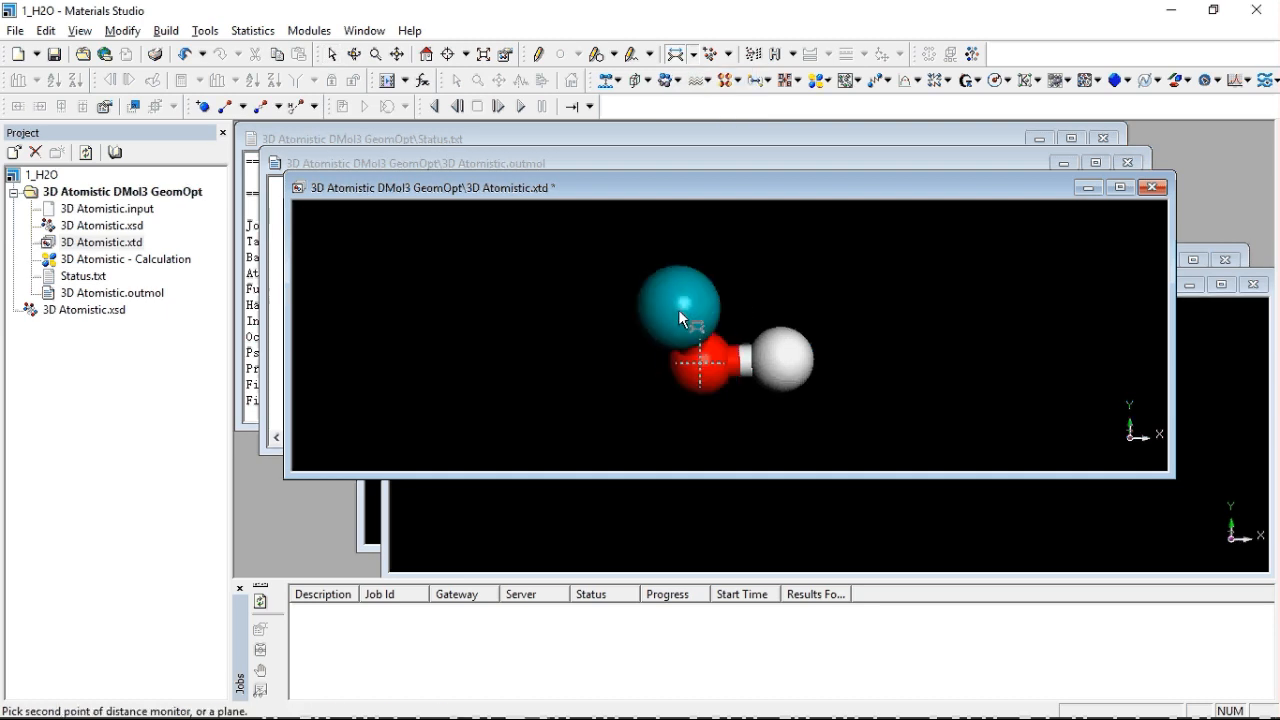
pyautogui.click(678, 307)
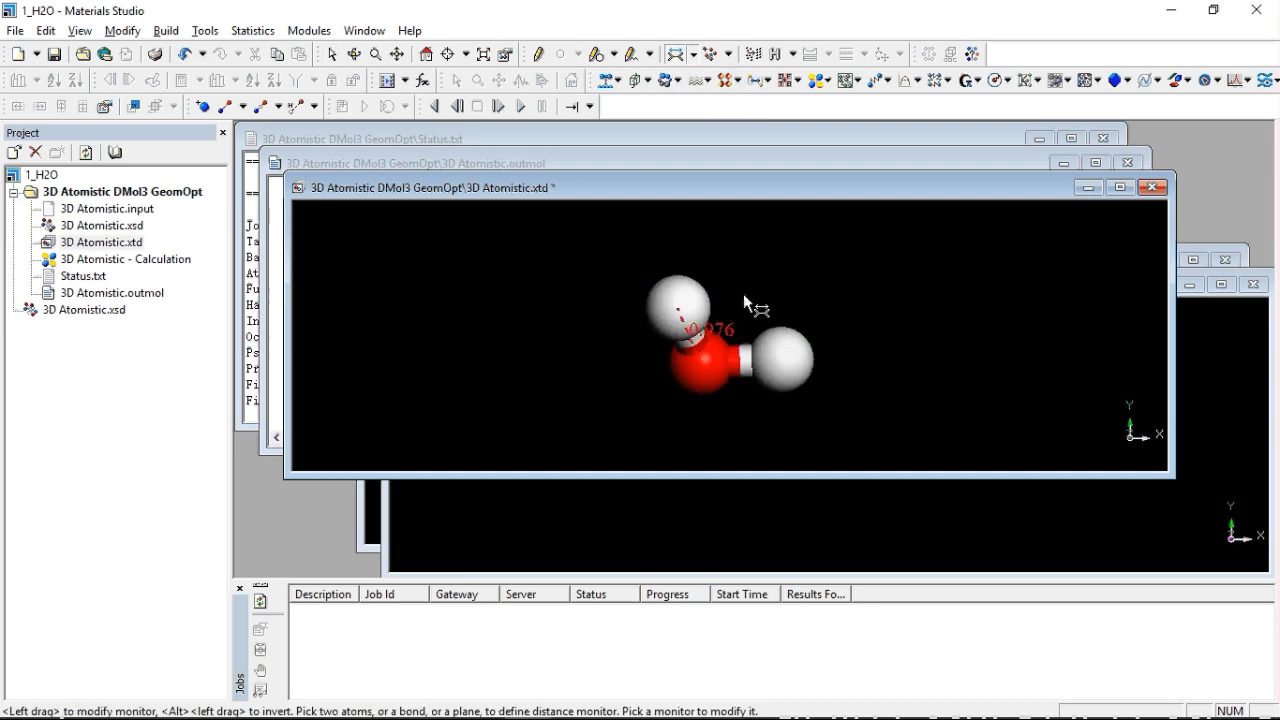
# Step: Measure the H-O-H bond angle of the optimized water molecule and return to selection mode
pyautogui.click(694, 55)
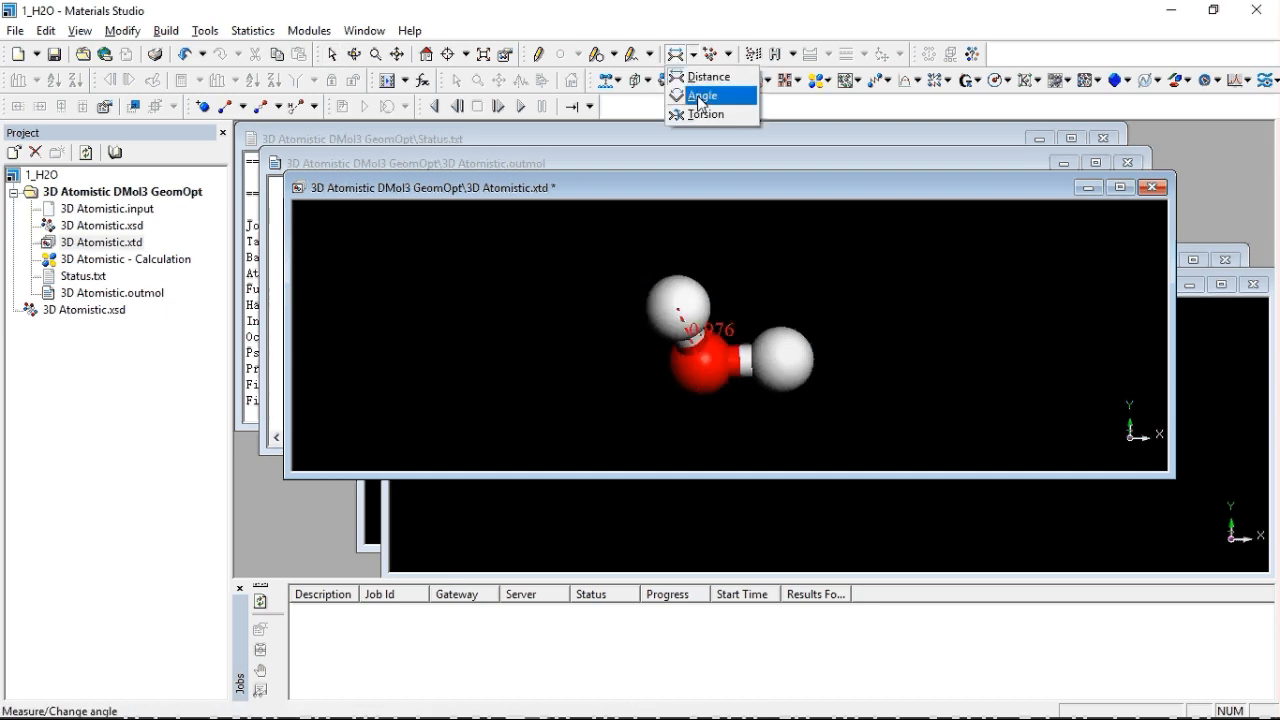
pyautogui.click(702, 95)
pyautogui.click(680, 305)
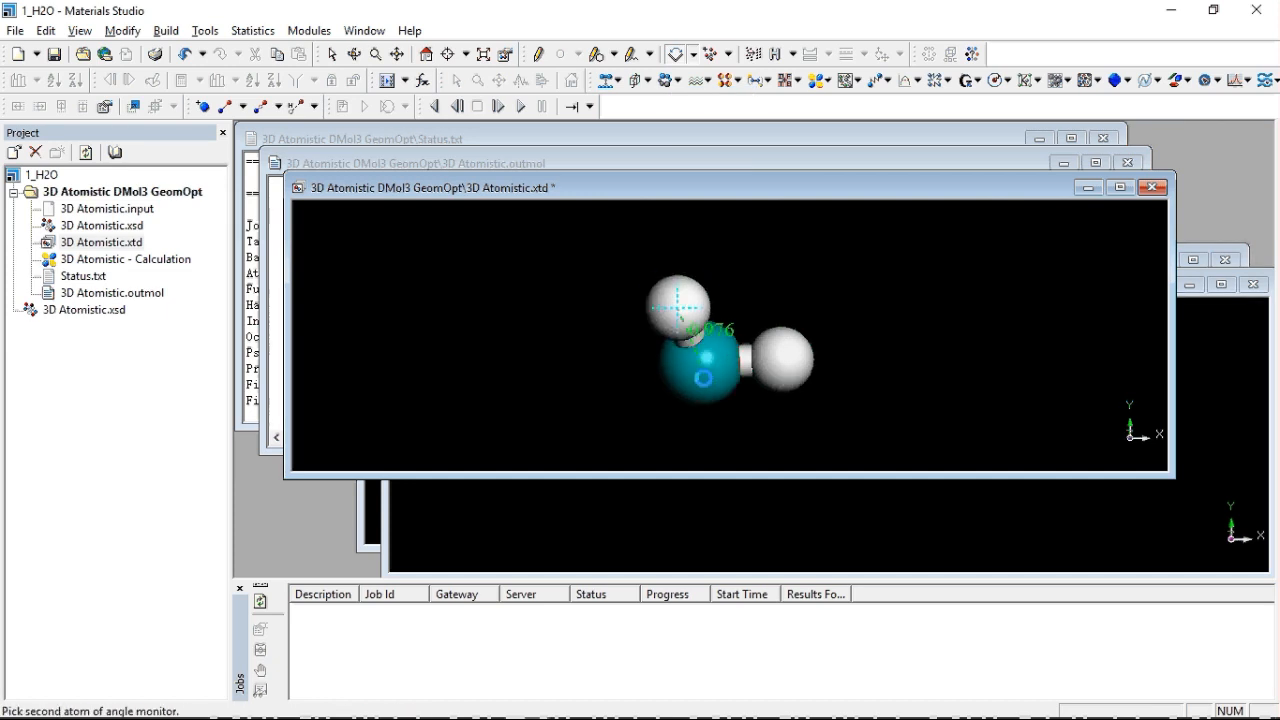
pyautogui.click(700, 365)
pyautogui.click(788, 372)
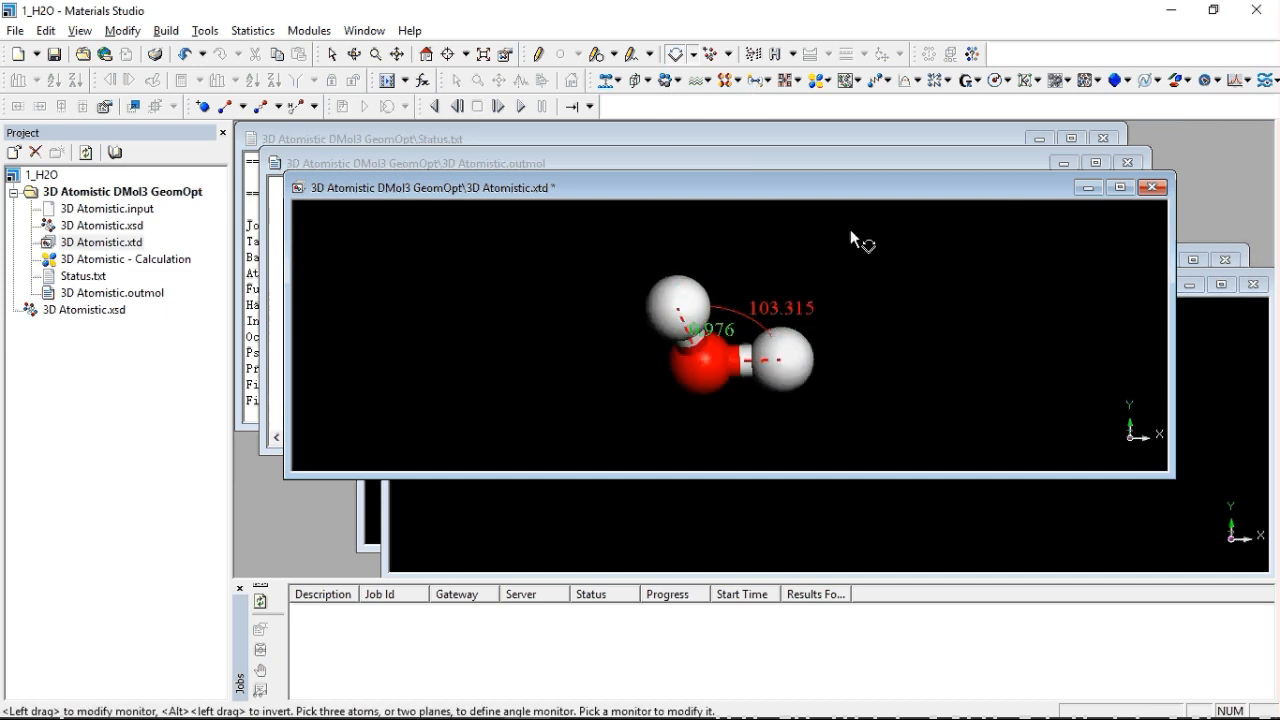
pyautogui.click(332, 54)
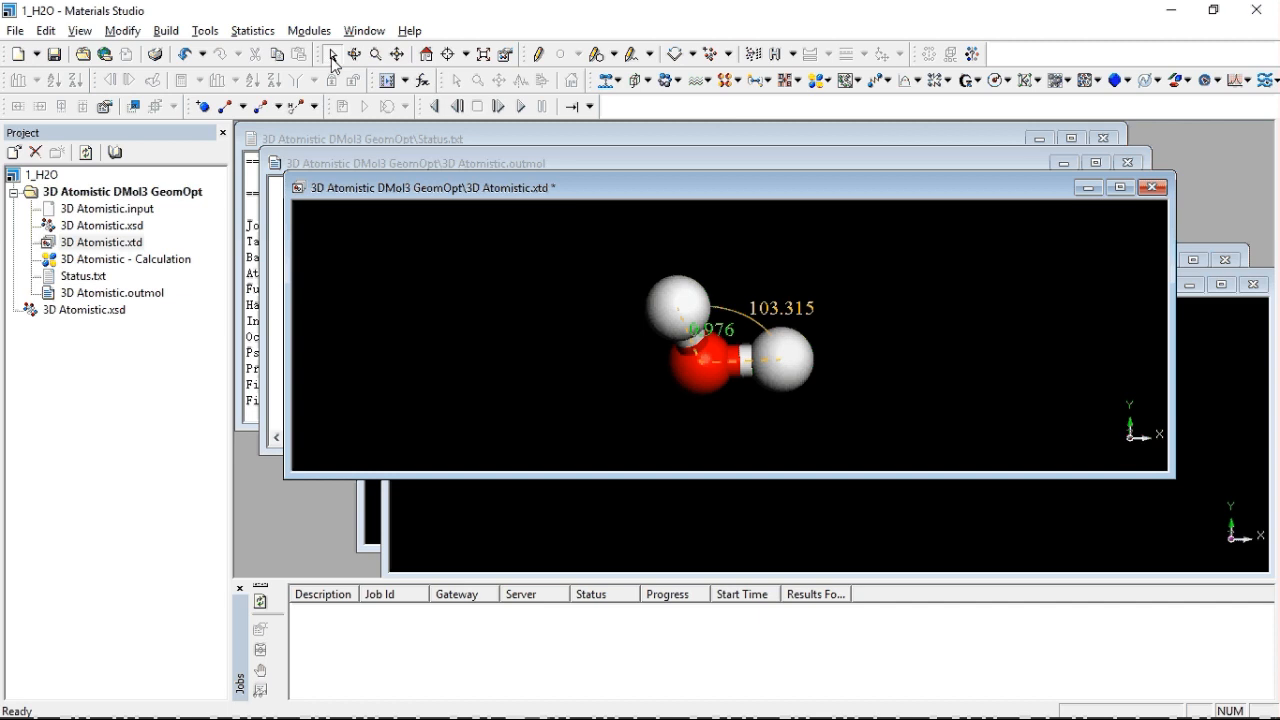
# Step: Switch to MS_tutorial.xlsx in Excel and enter 0.976 as the calculated H2O bond length in cell C3
pyautogui.moveTo(612, 688)
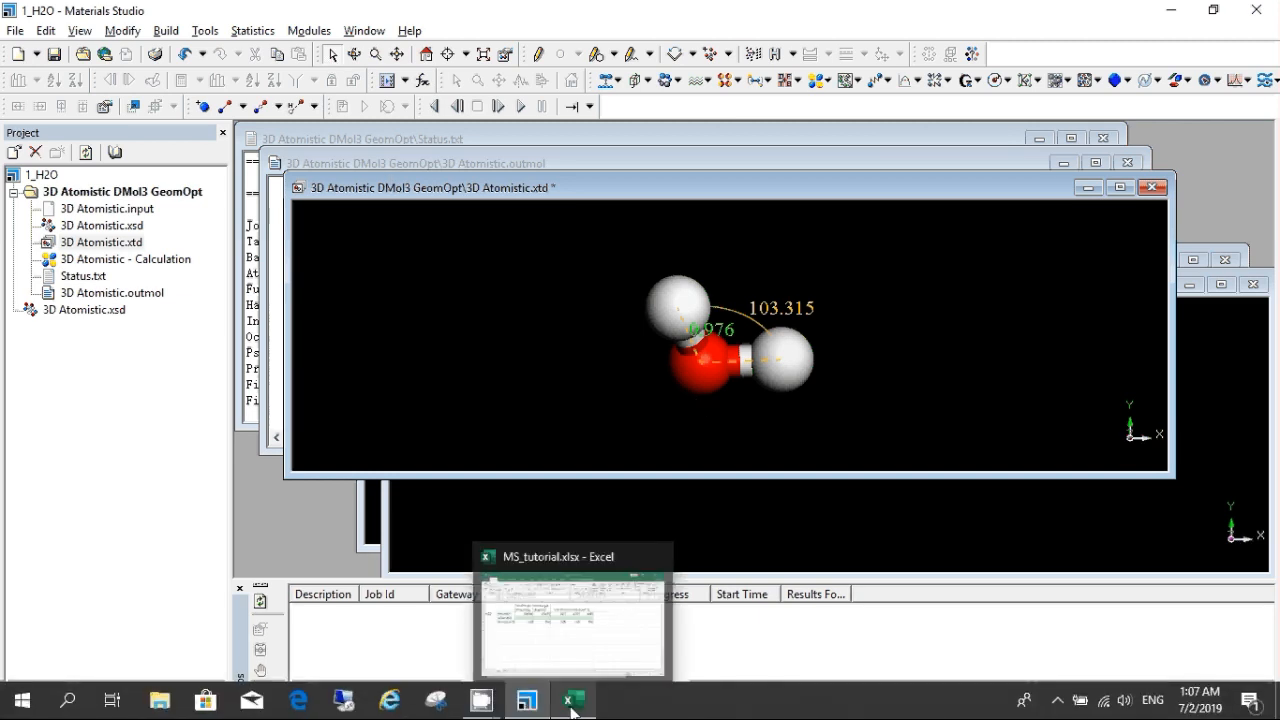
pyautogui.click(572, 700)
pyautogui.click(343, 306)
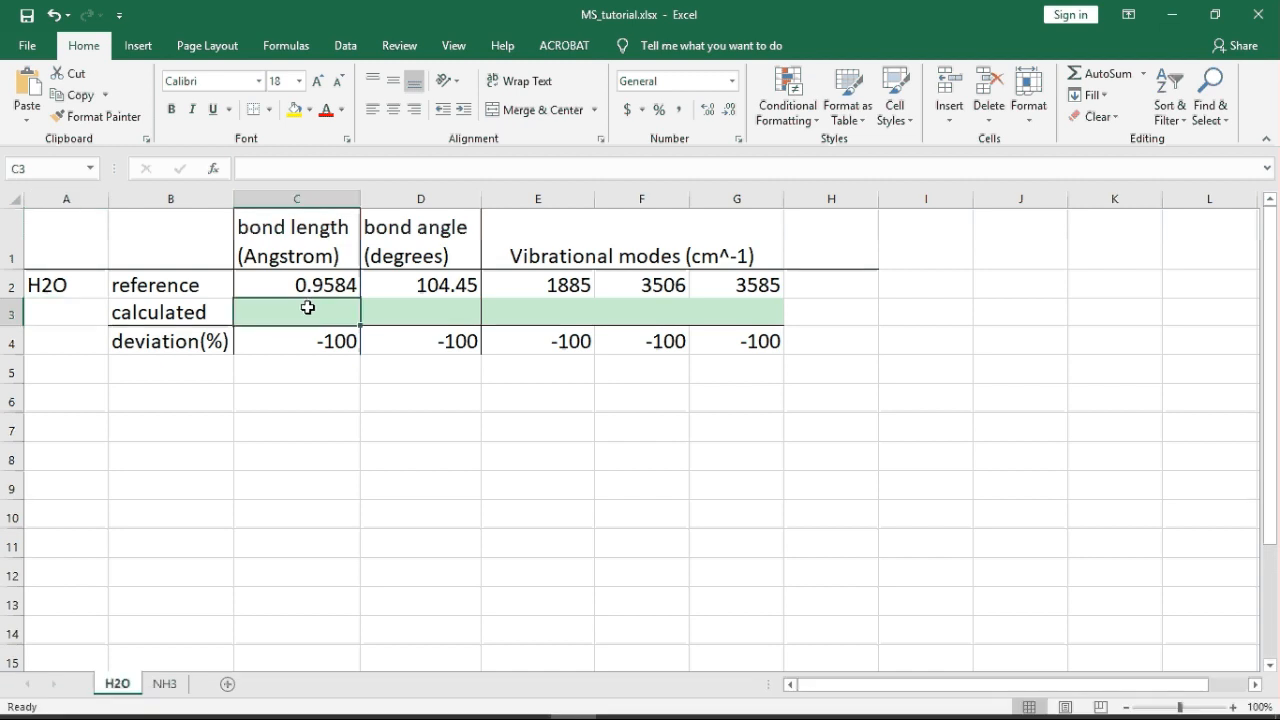
pyautogui.write('0.976')
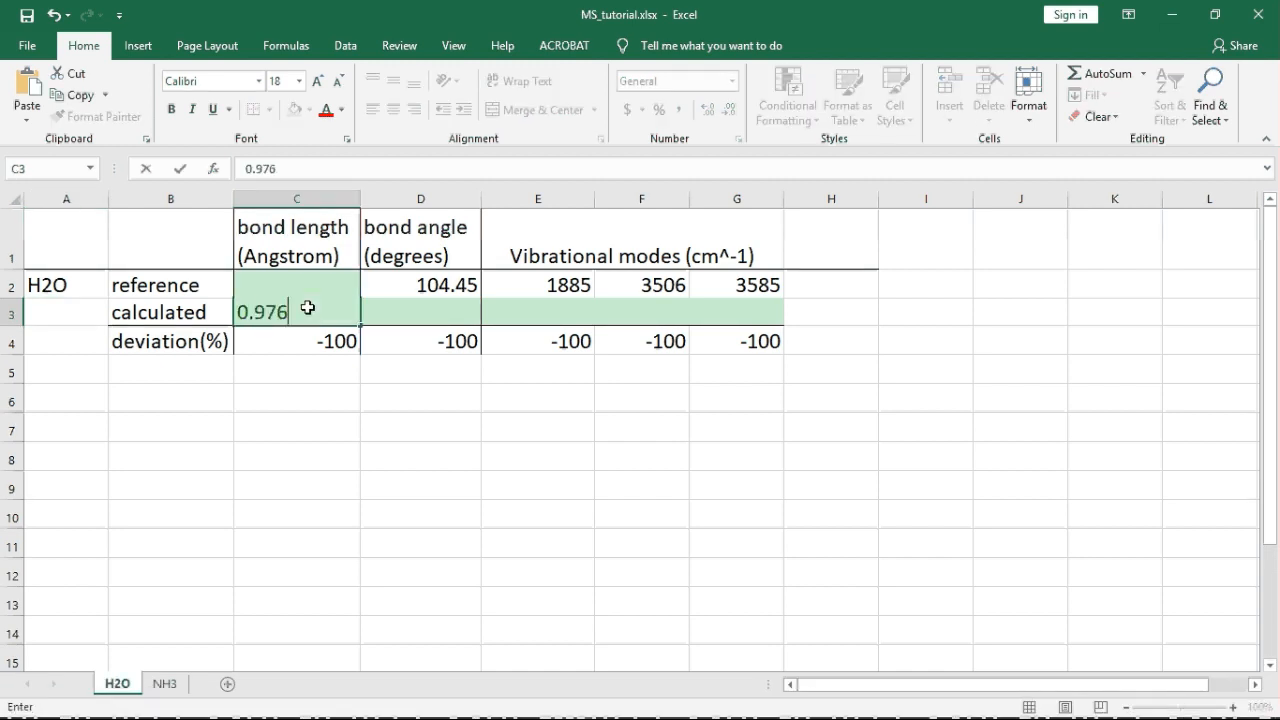
pyautogui.press('Return')
pyautogui.click(441, 391)
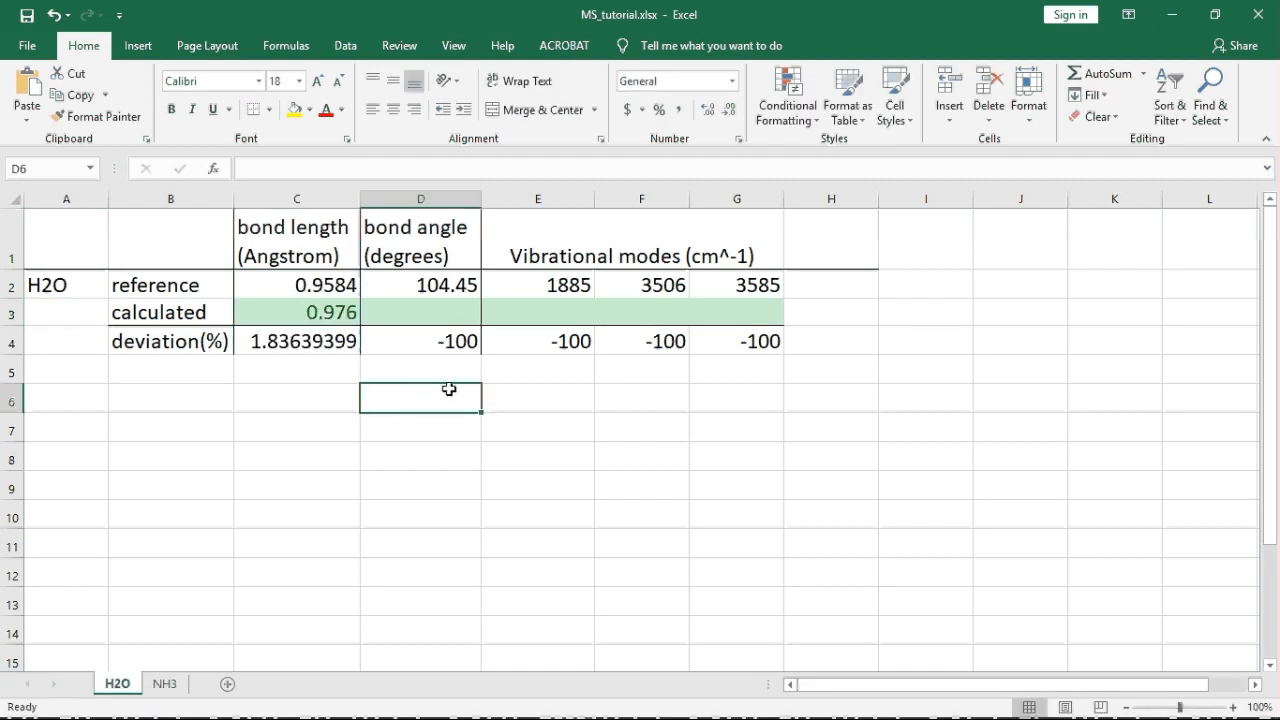
# Step: Recheck the bond angle in Materials Studio, enter 103.315 in Excel cell D3, and check the bond length and angle deviations
pyautogui.hotkey('alt', 'Tab')
pyautogui.hotkey('alt', 'Tab')
pyautogui.click(454, 302)
pyautogui.write('.315')
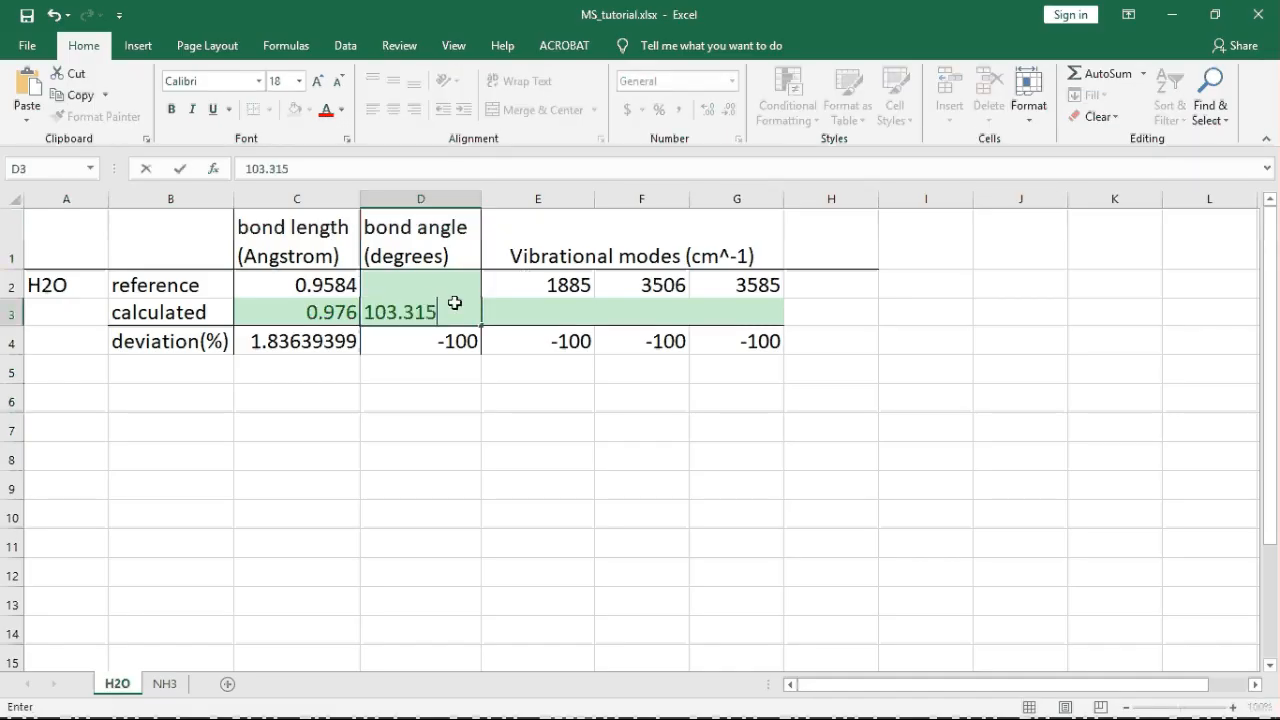
pyautogui.press('Return')
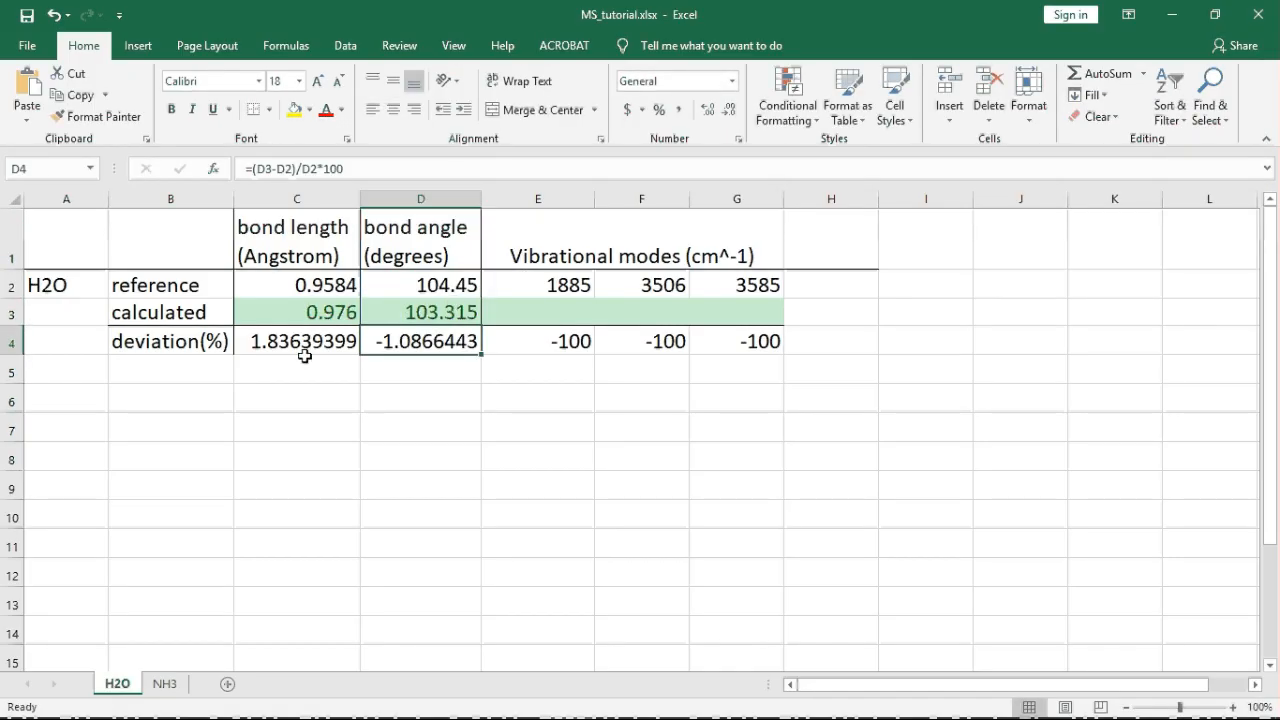
pyautogui.click(300, 360)
pyautogui.click(424, 337)
# Step: Switch to Materials Studio, open 3D Atomistic.outmol maximized, and go to the frequency table at the end of the output
pyautogui.hotkey('alt', 'Tab')
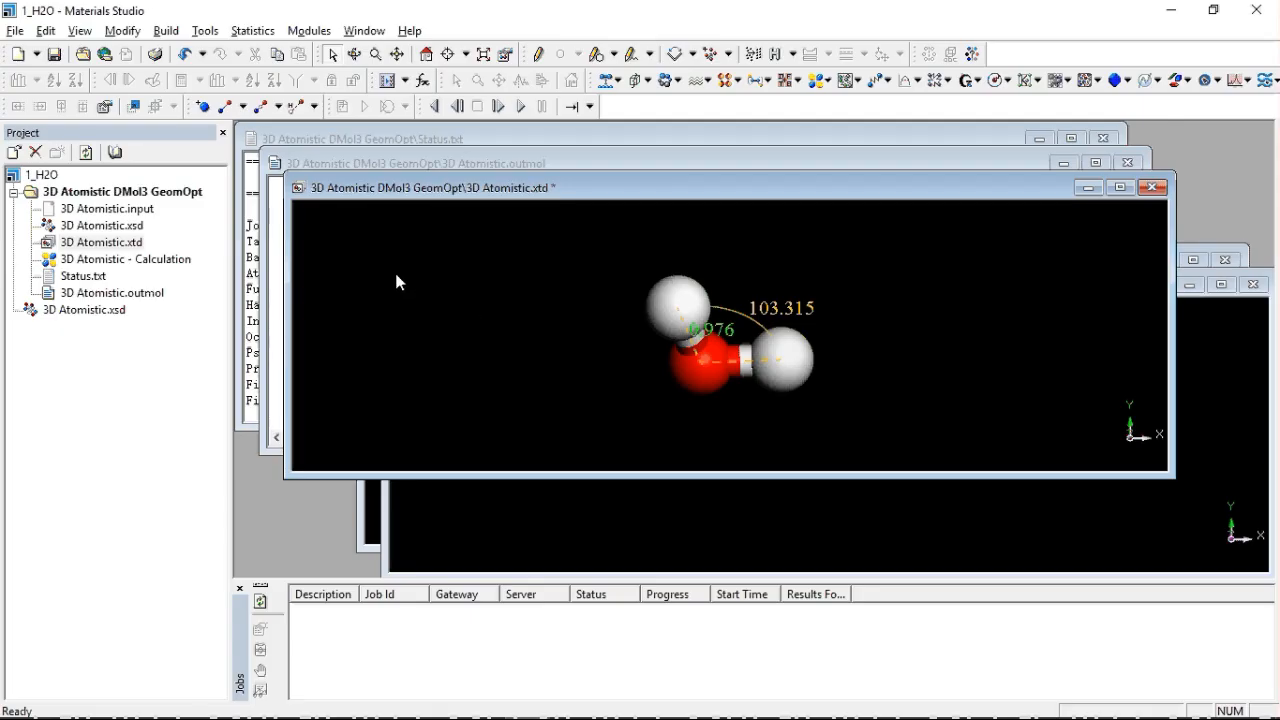
pyautogui.click(145, 294)
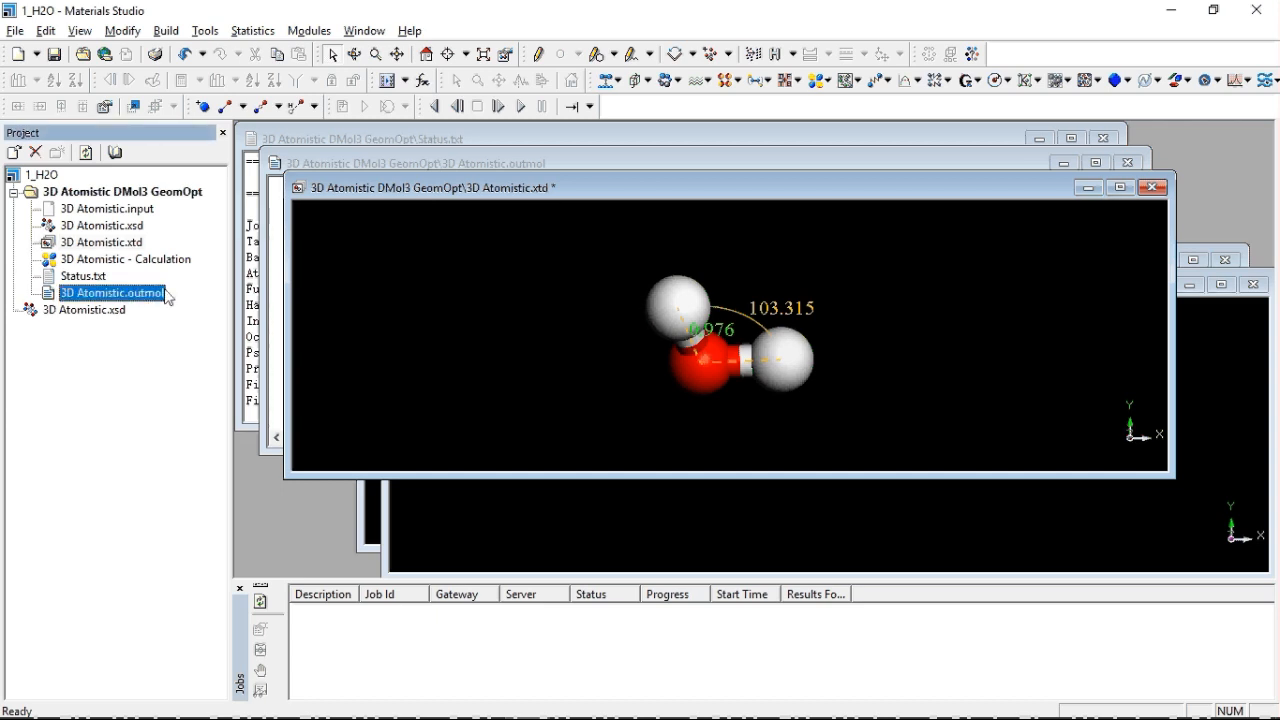
pyautogui.click(140, 264)
pyautogui.click(143, 293)
pyautogui.doubleClick(145, 293)
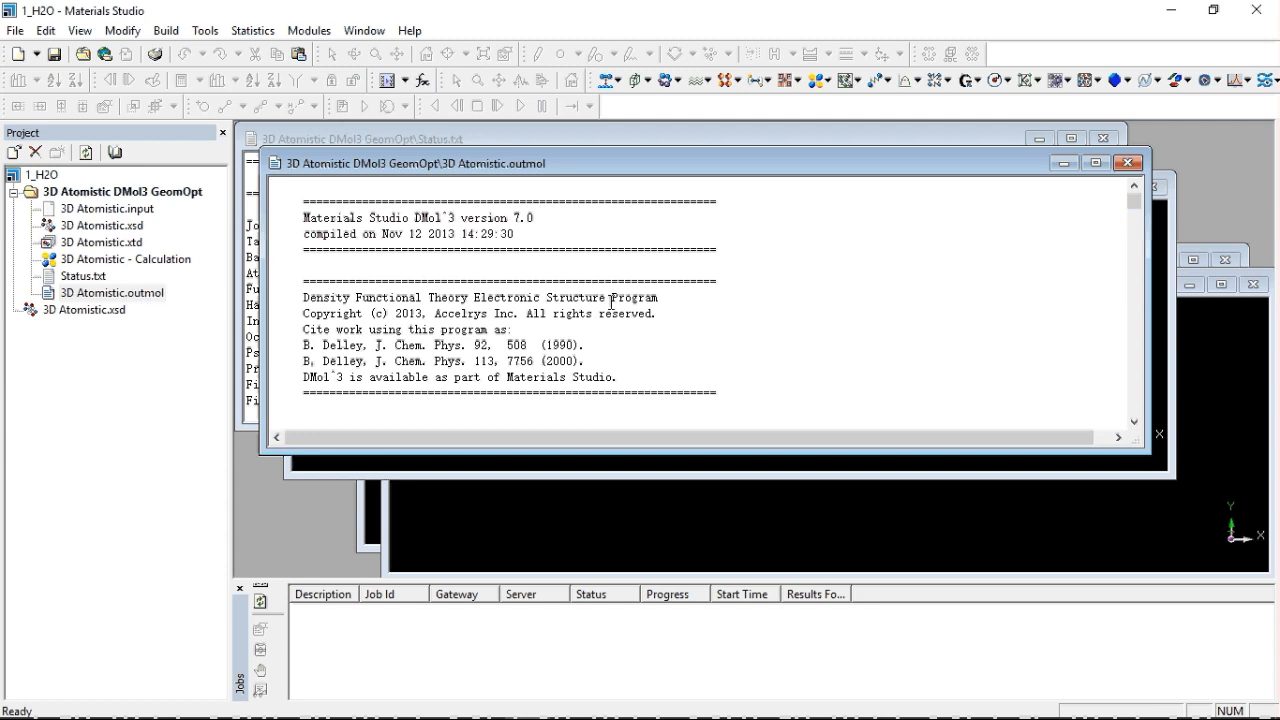
pyautogui.click(1096, 163)
pyautogui.moveTo(1266, 150); pyautogui.dragTo(1266, 565)
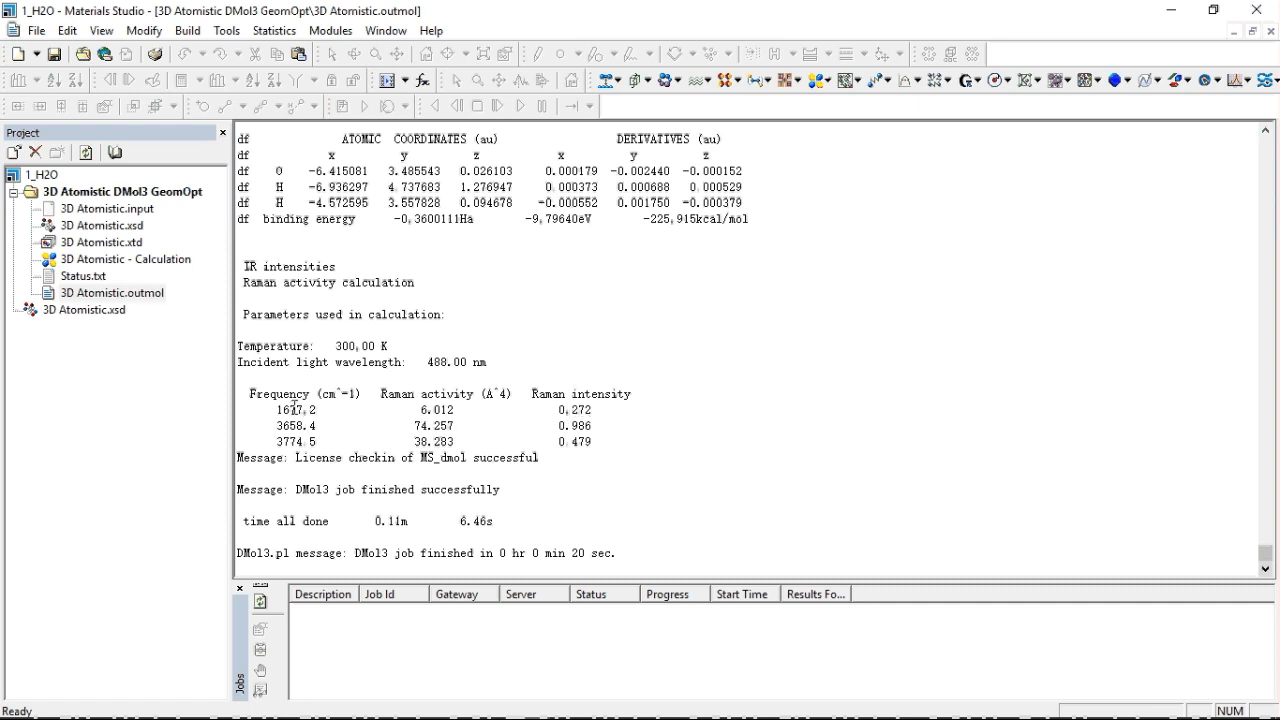
# Step: Copy the first frequency, 1677.2, from the output file into cell E3 of the Excel comparison table
pyautogui.moveTo(277, 410); pyautogui.dragTo(297, 411)
pyautogui.doubleClick(297, 410)
pyautogui.hotkey('ctrl', 'c')
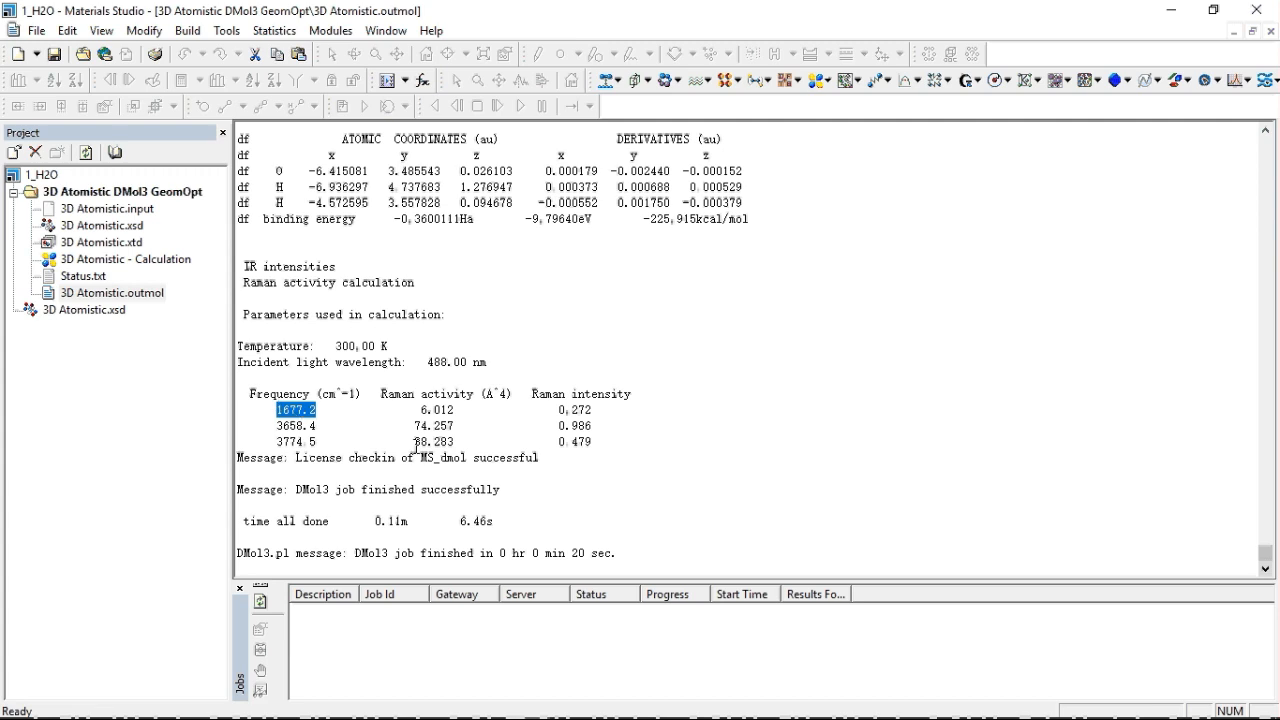
pyautogui.click(568, 700)
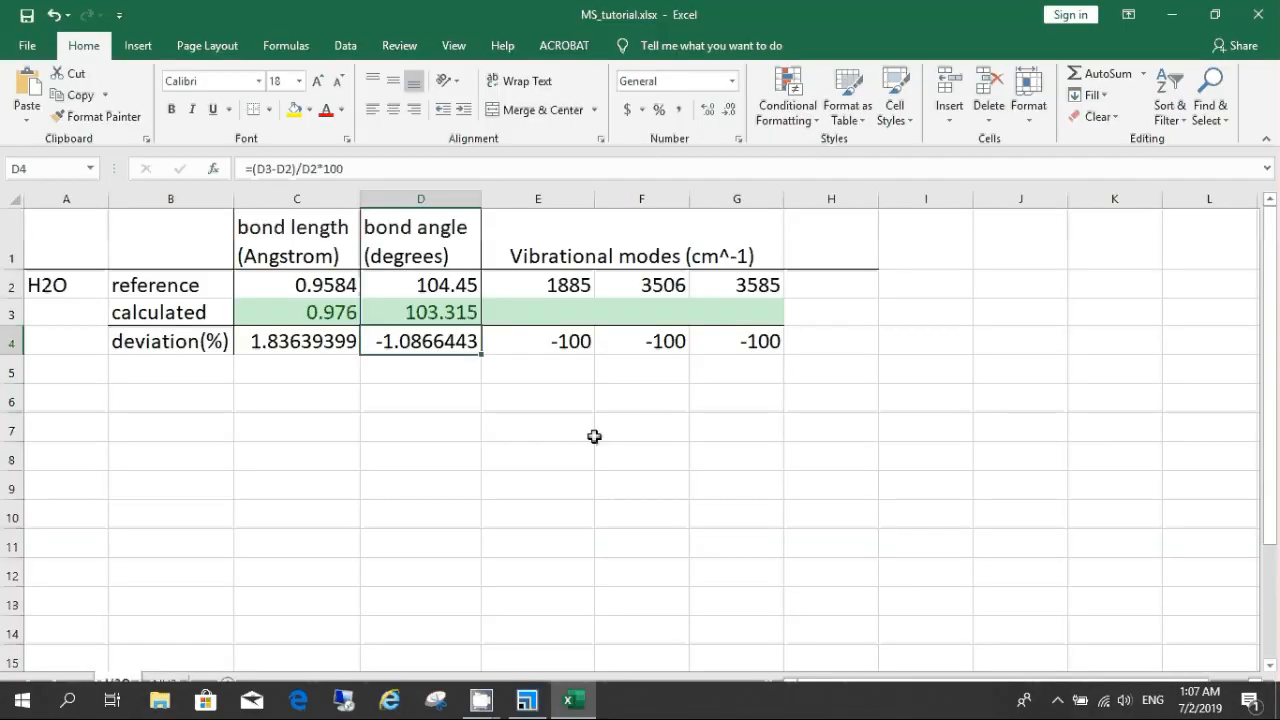
pyautogui.click(572, 312)
pyautogui.hotkey('ctrl', 'v')
# Step: Copy the second frequency, 3658.4, from the Materials Studio output into cell F3 of the Excel table
pyautogui.hotkey('alt', 'Tab')
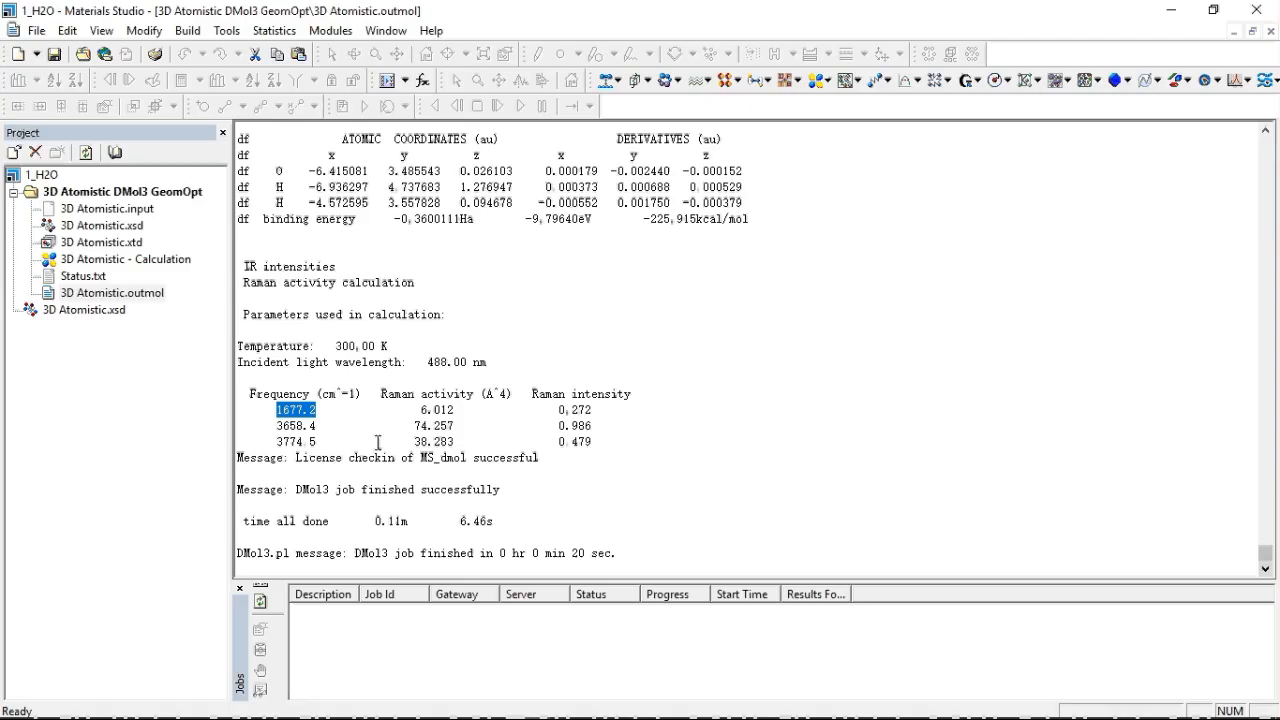
pyautogui.moveTo(317, 427); pyautogui.dragTo(274, 427)
pyautogui.hotkey('ctrl', 'c')
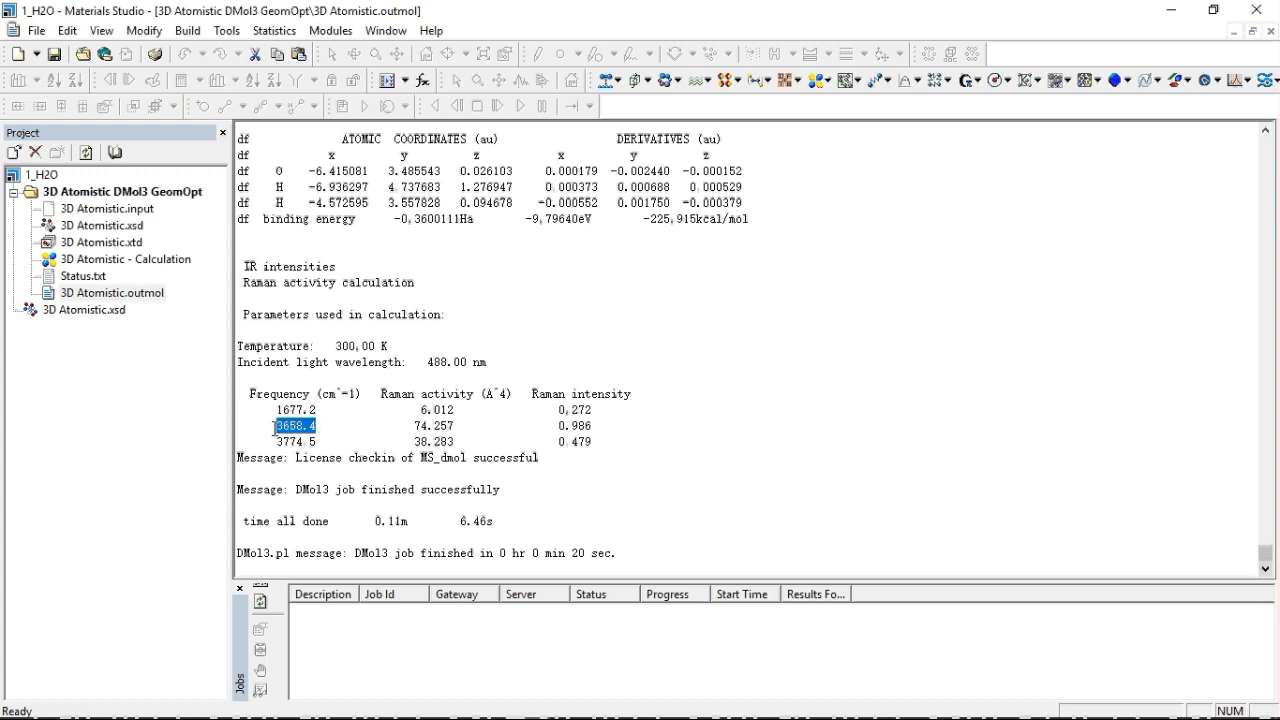
pyautogui.hotkey('alt', 'Tab')
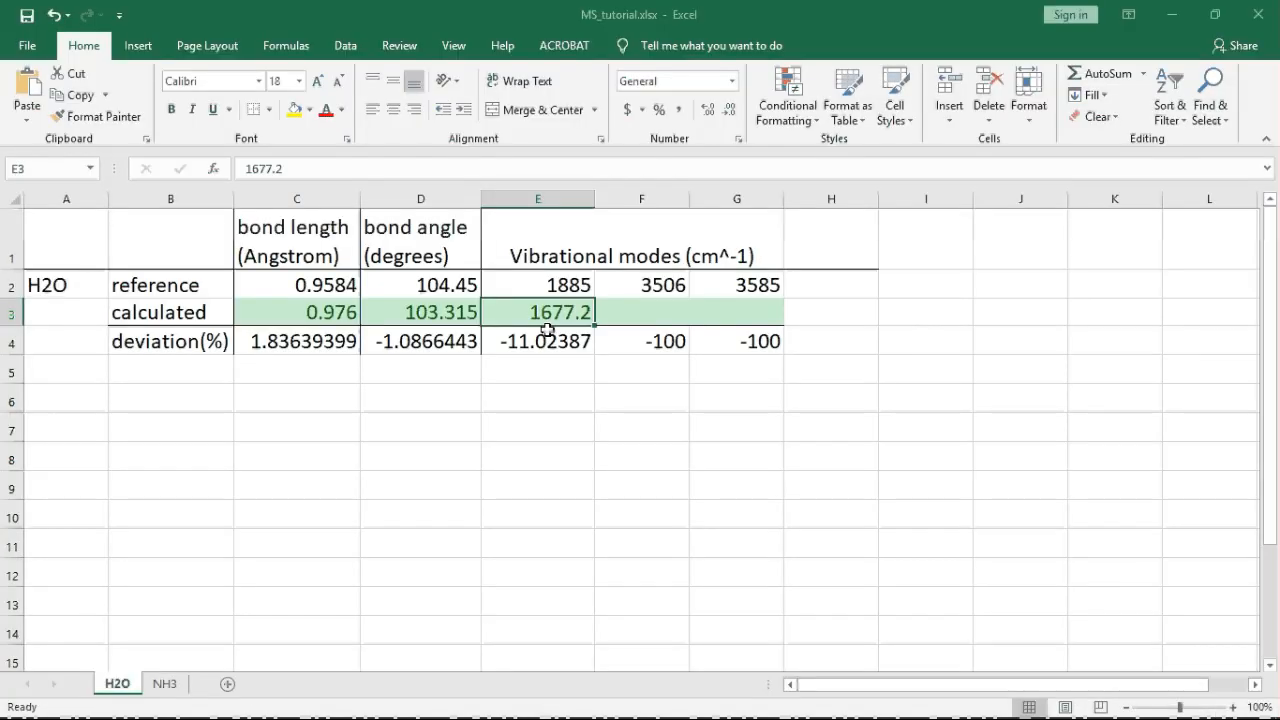
pyautogui.click(624, 311)
pyautogui.hotkey('ctrl', 'v')
# Step: Copy the third frequency, 3774.5, from the Materials Studio output into cell G3 of the Excel table
pyautogui.hotkey('alt', 'Tab')
pyautogui.click(314, 440)
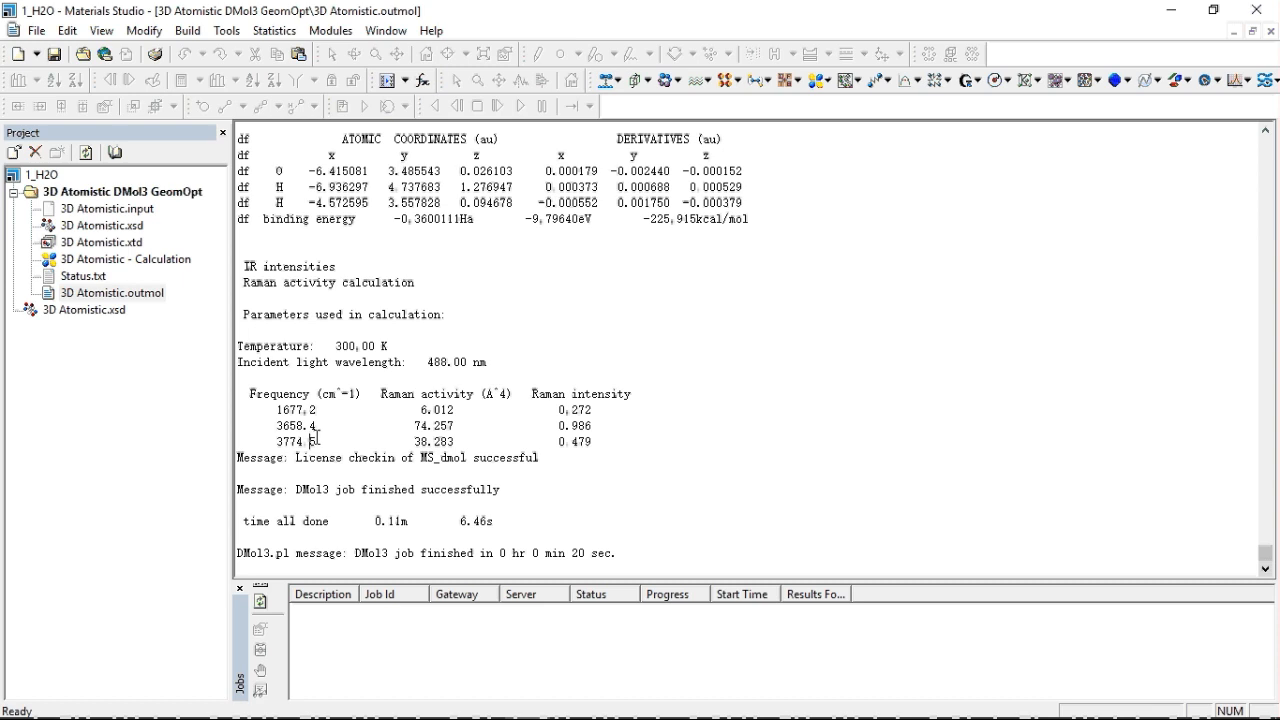
pyautogui.moveTo(320, 441); pyautogui.dragTo(275, 441)
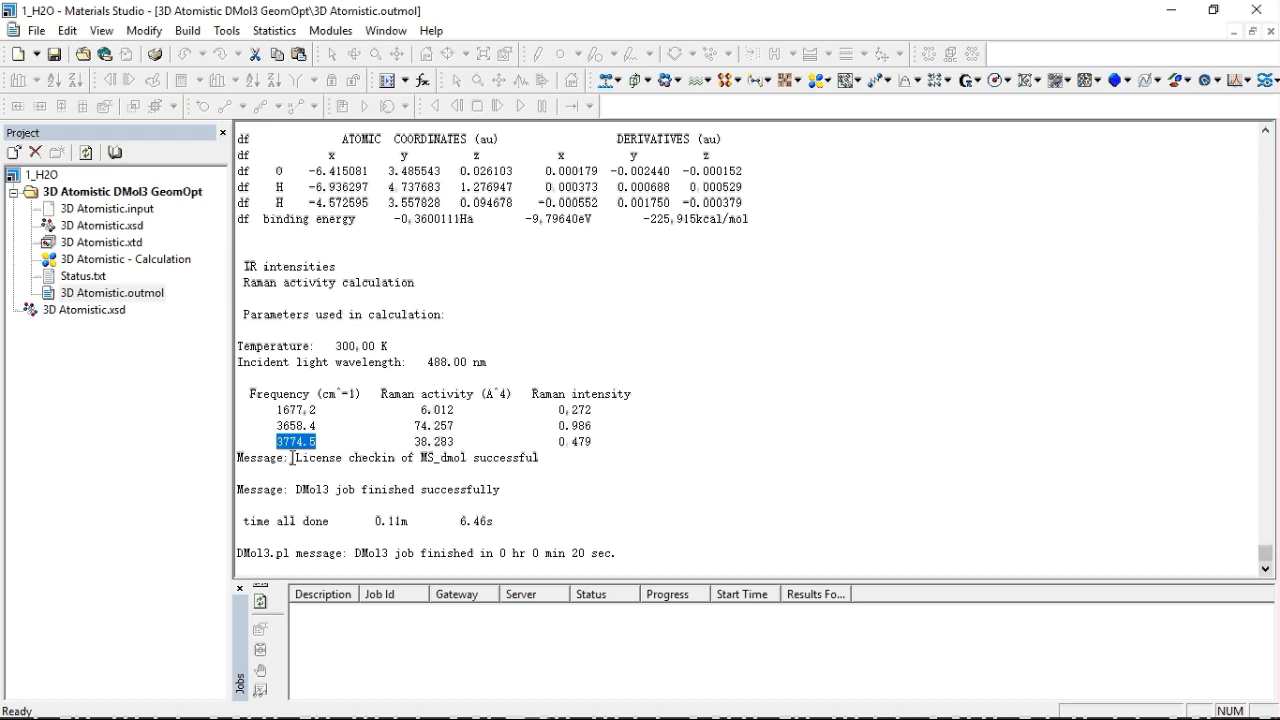
pyautogui.hotkey('alt', 'Tab')
pyautogui.click(755, 316)
pyautogui.hotkey('ctrl', 'v')
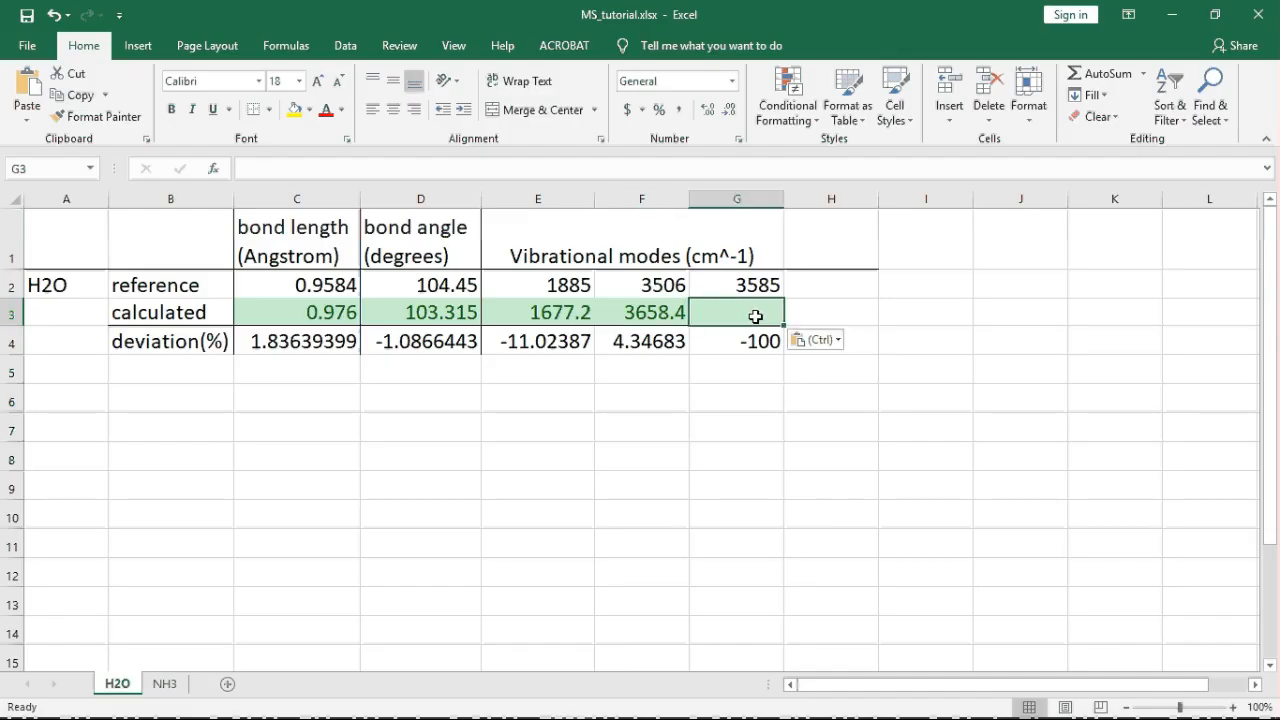
# Step: Review the deviations of the three vibrational modes and the reference row and headings they are compared with
pyautogui.click(583, 341)
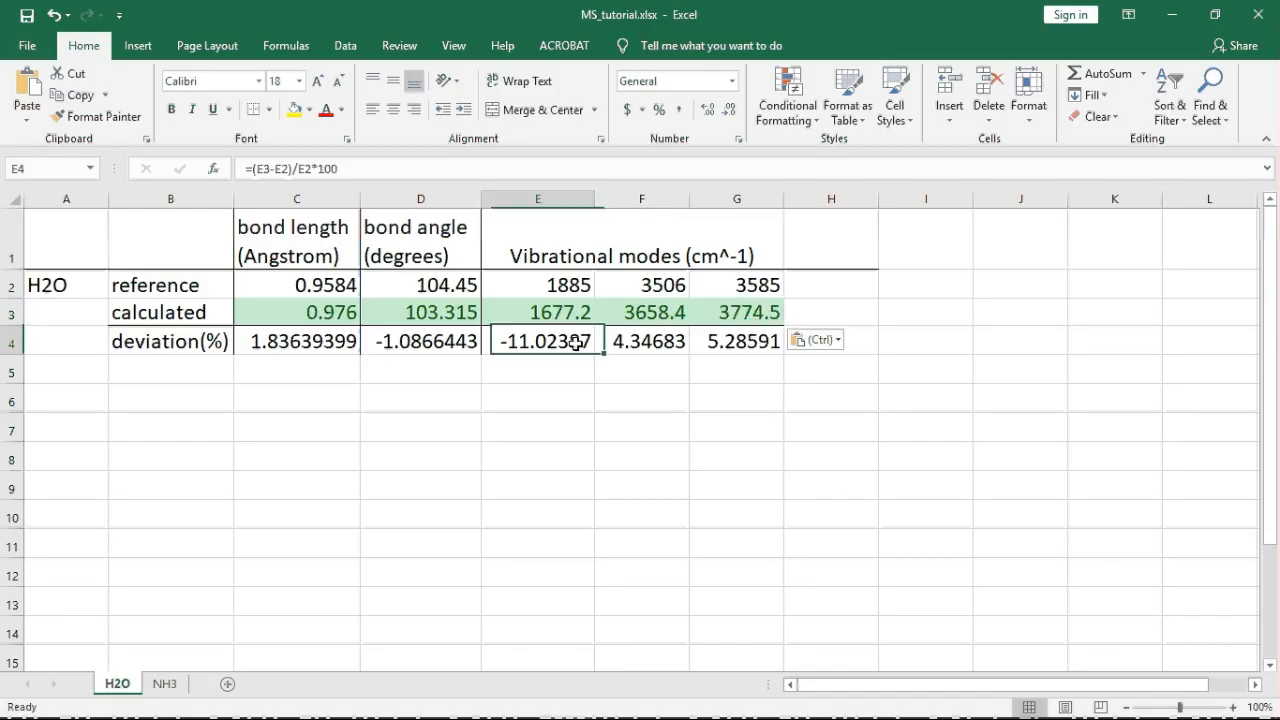
pyautogui.click(644, 344)
pyautogui.click(737, 342)
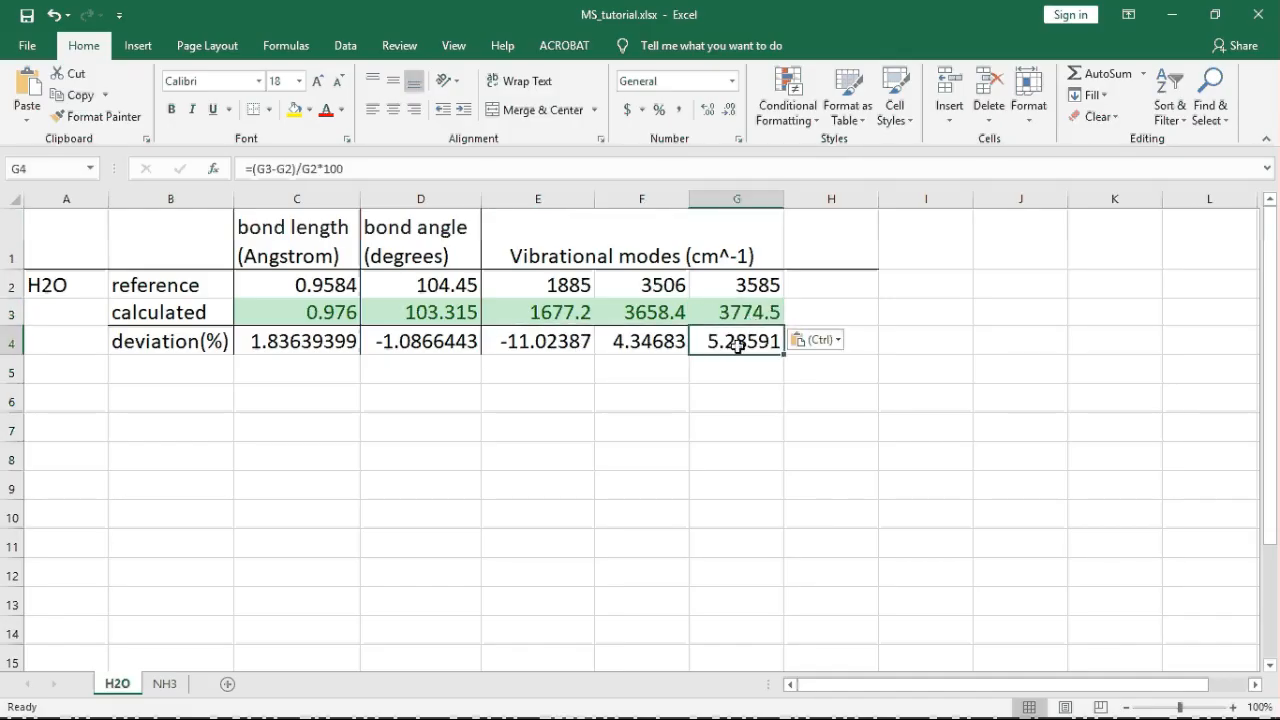
pyautogui.click(546, 343)
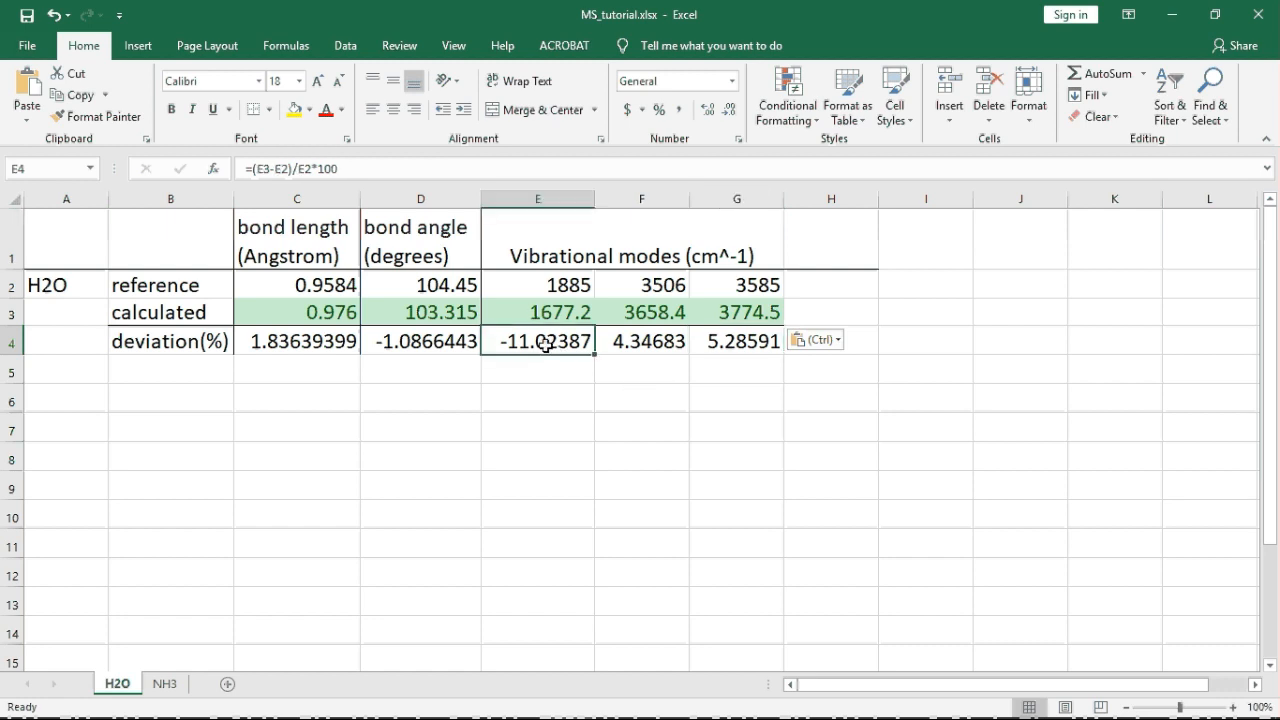
pyautogui.click(185, 281)
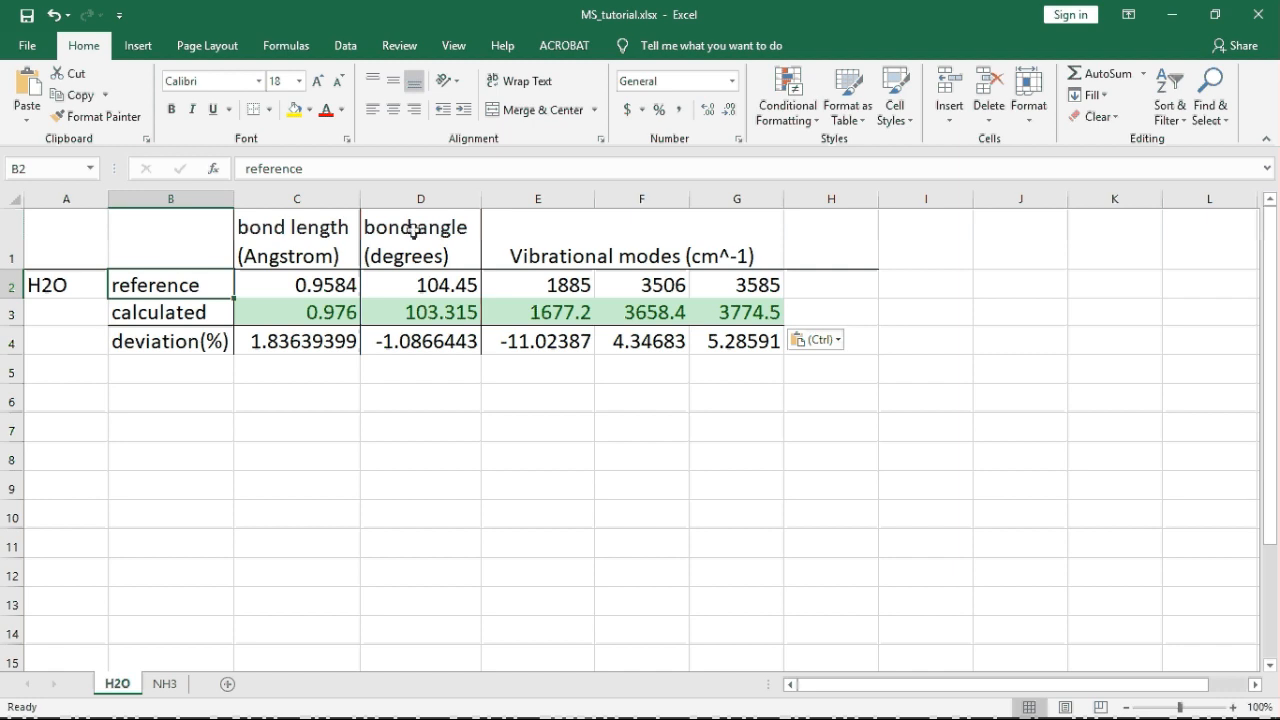
pyautogui.click(567, 256)
pyautogui.click(196, 251)
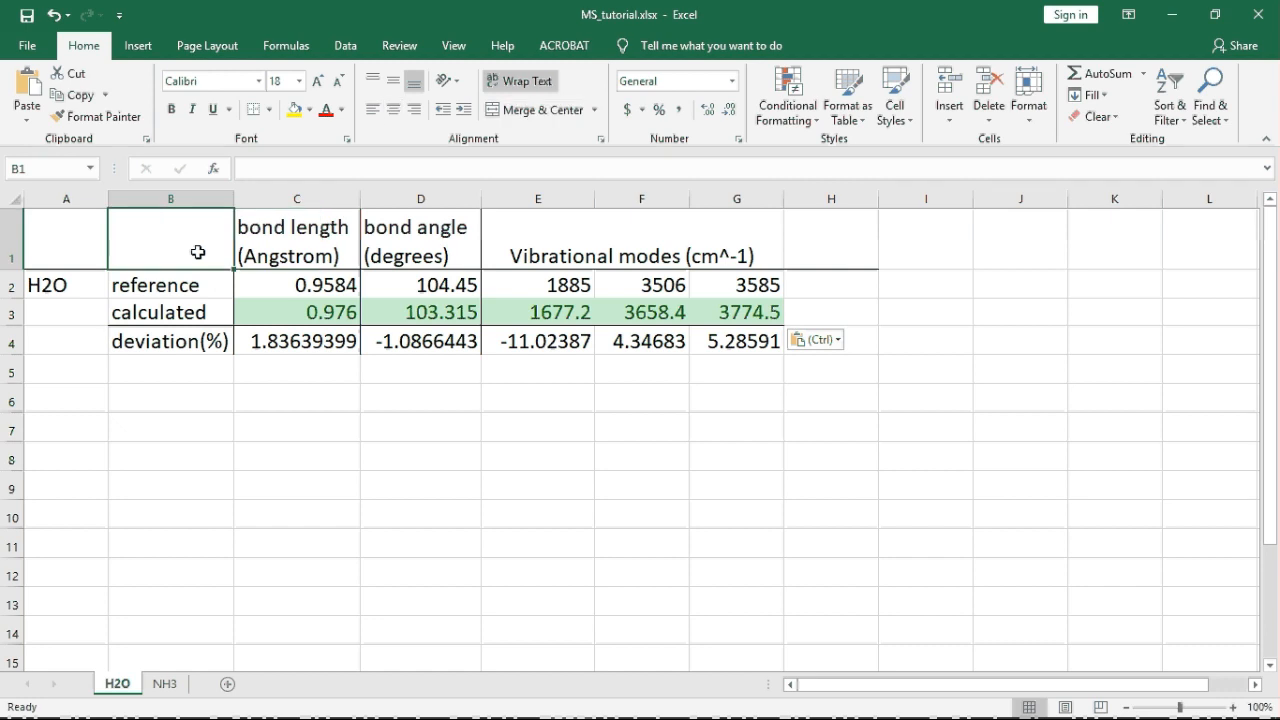